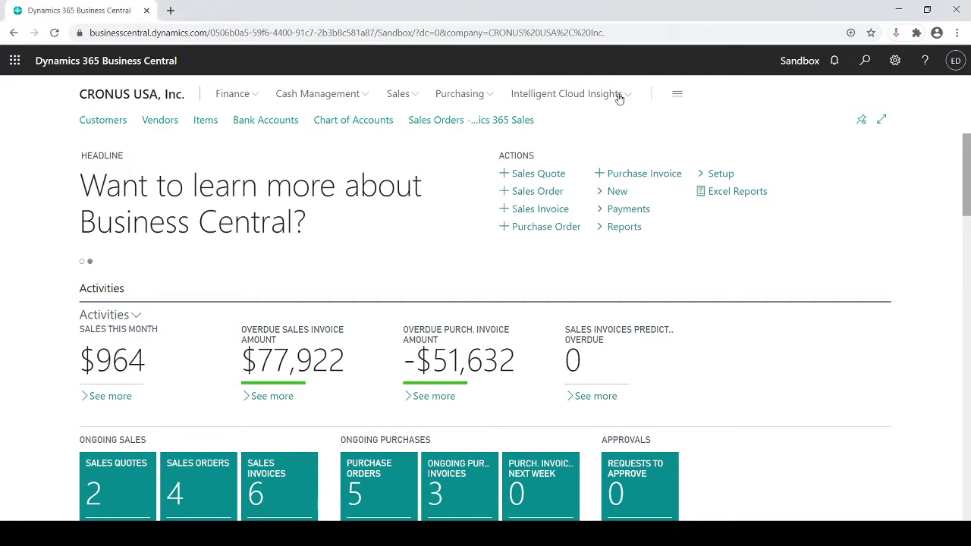
- Search Tell Me for 'workflow' to find the Workflow Templates page
click(865, 63)
text(w)
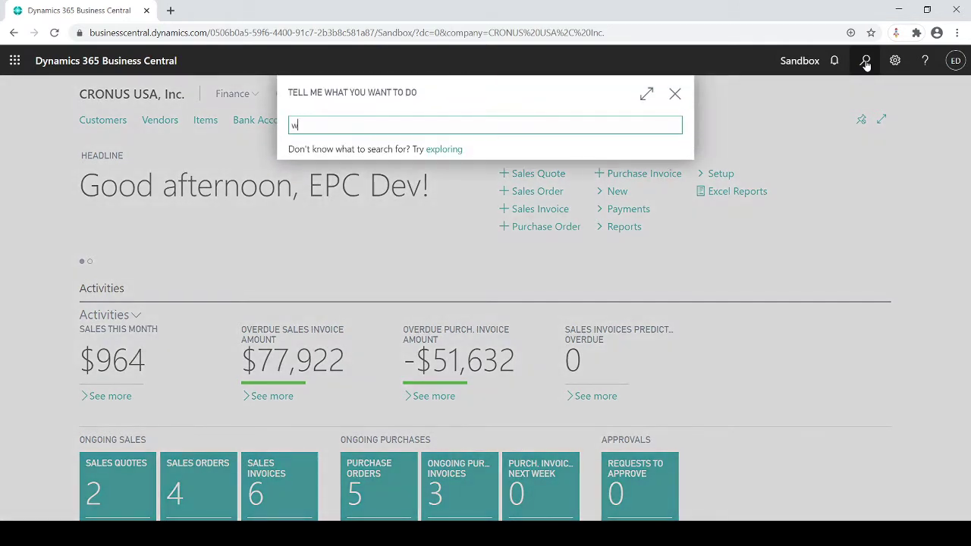
text(orkflow)
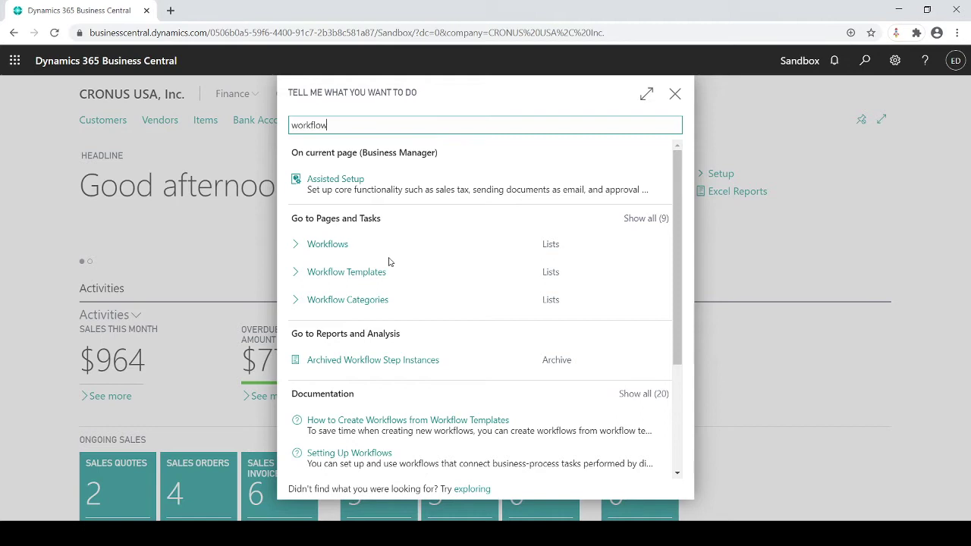
- Open Workflow Templates and scroll through the template categories to Purchase Documents
click(325, 274)
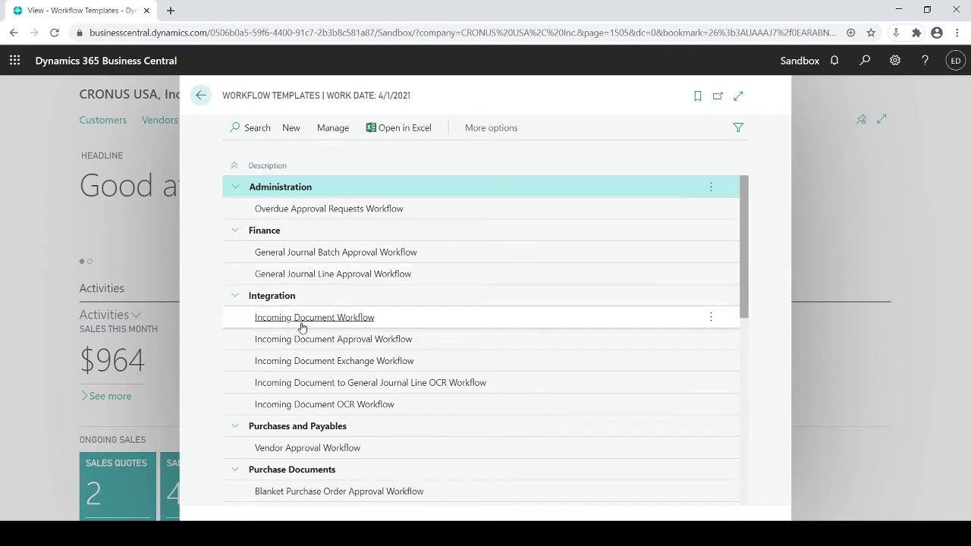
scroll(300, 345, down, 3)
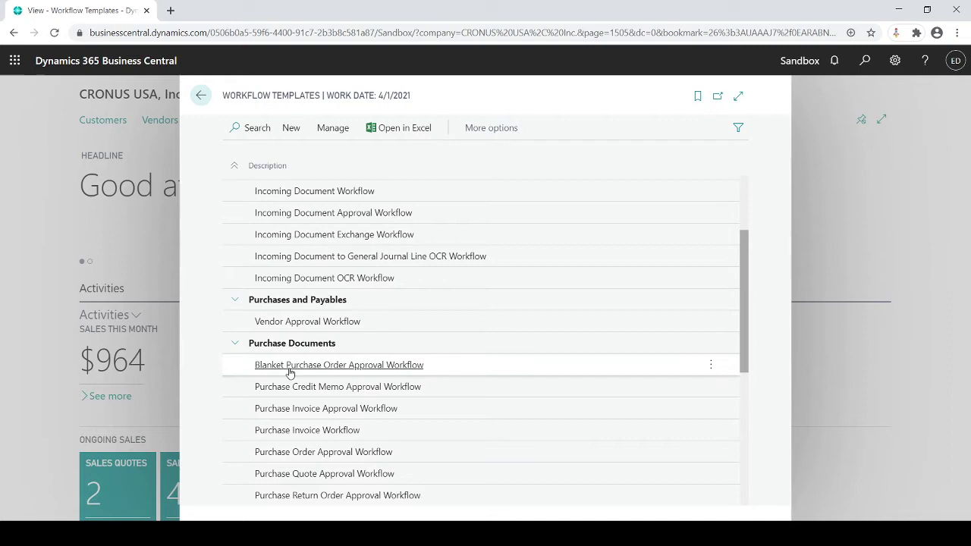
scroll(289, 372, down, 3)
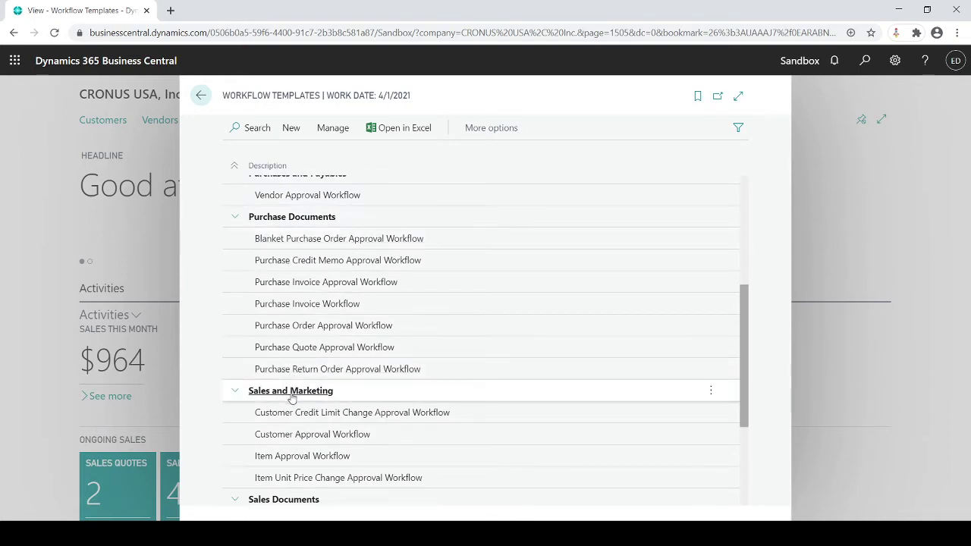
scroll(302, 417, down, 3)
scroll(302, 419, down, 2)
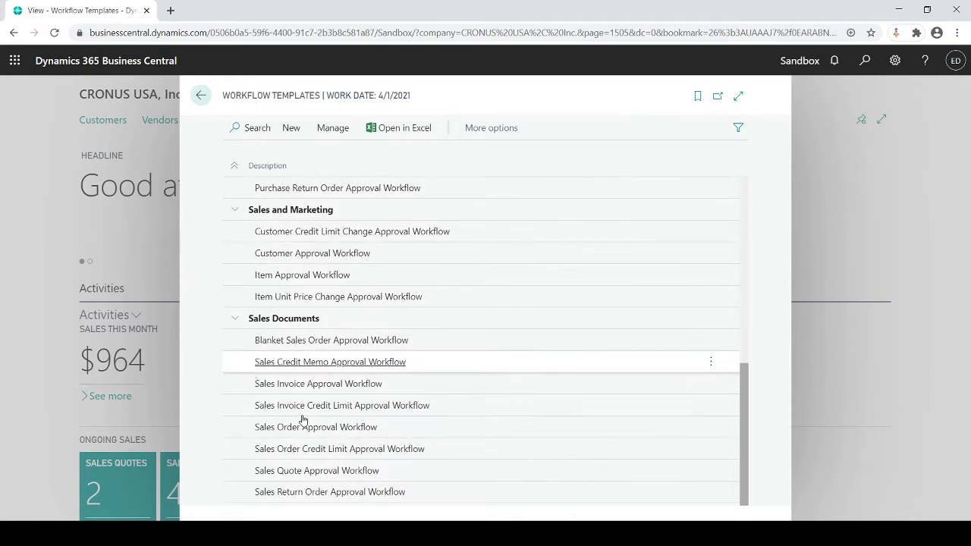
scroll(301, 418, up, 6)
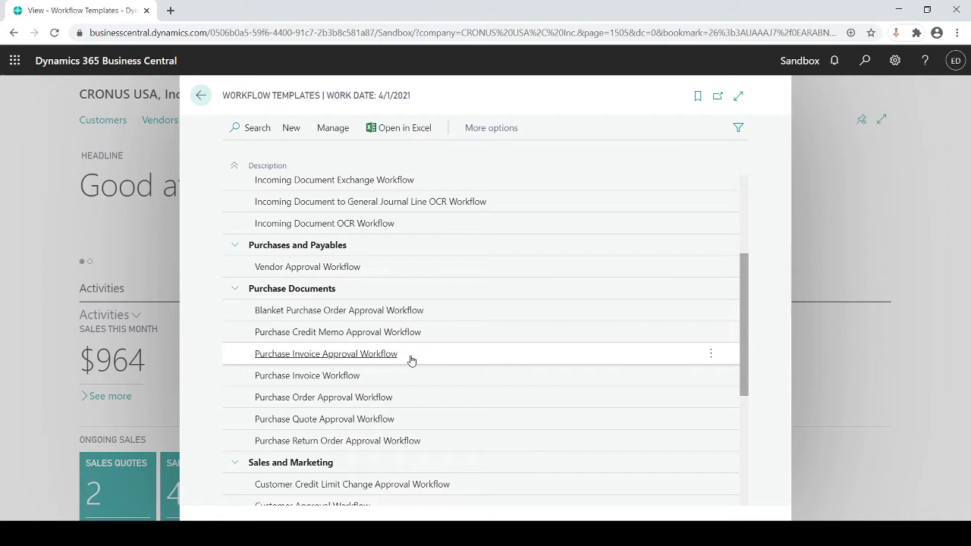
- View the Purchase Invoice Approval Workflow template, then create workflow MS-PIAPW-01 from it
click(411, 360)
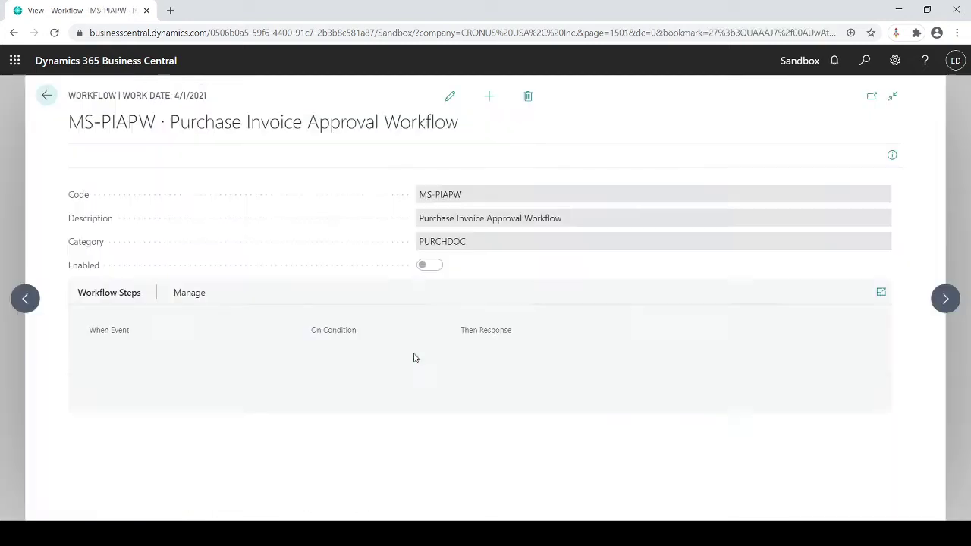
click(43, 94)
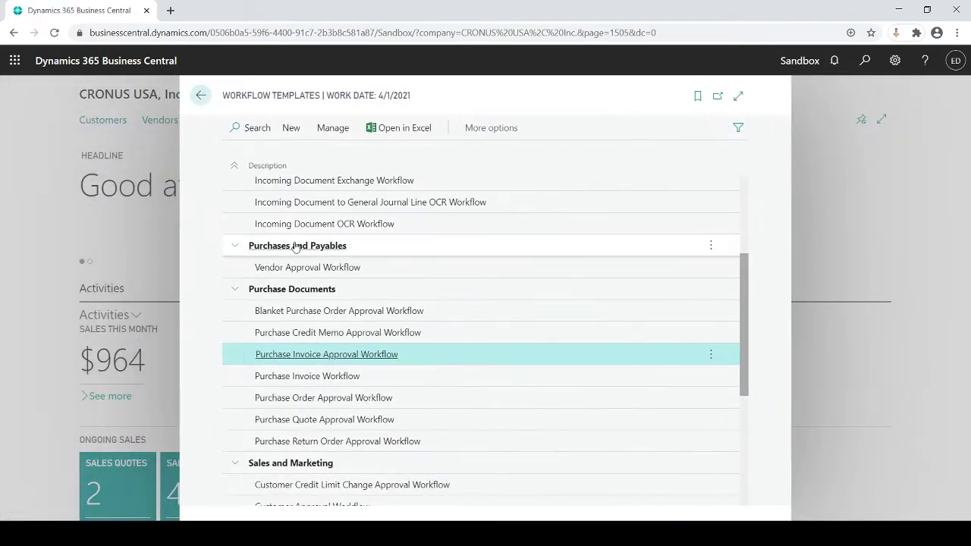
click(288, 130)
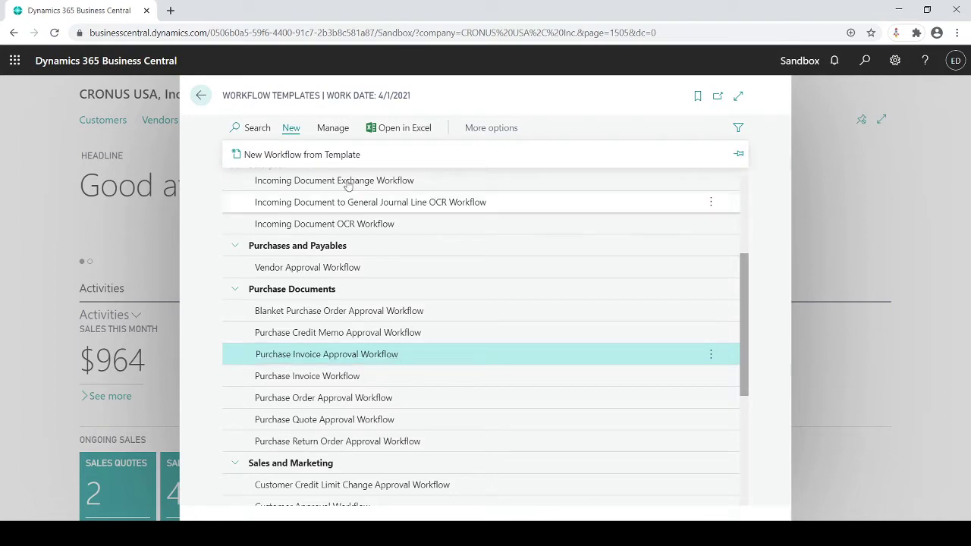
click(283, 154)
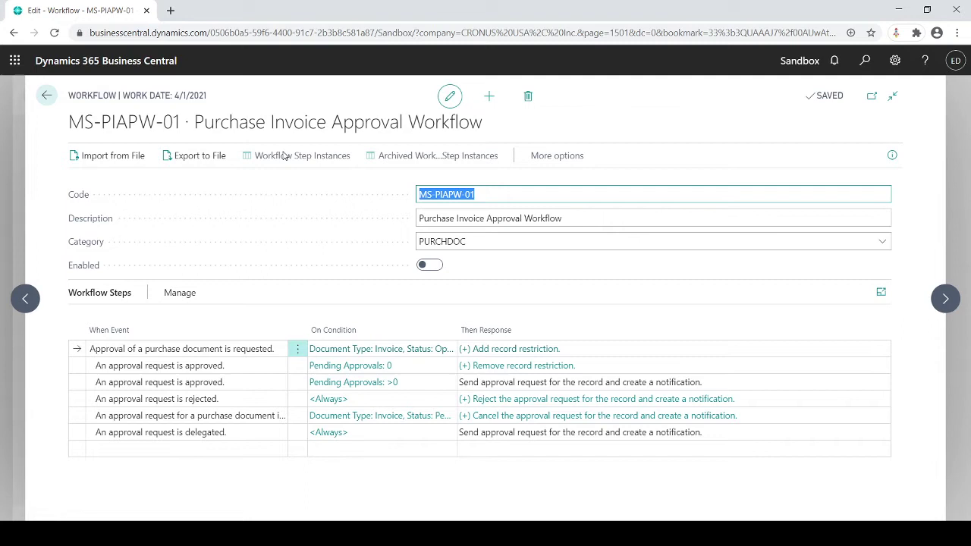
click(435, 194)
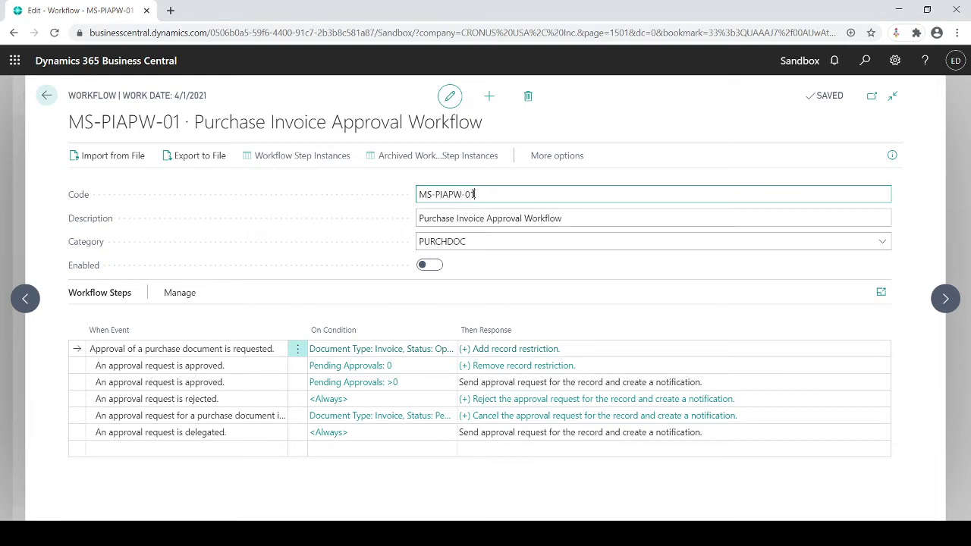
drag(475, 194, 464, 195)
click(434, 266)
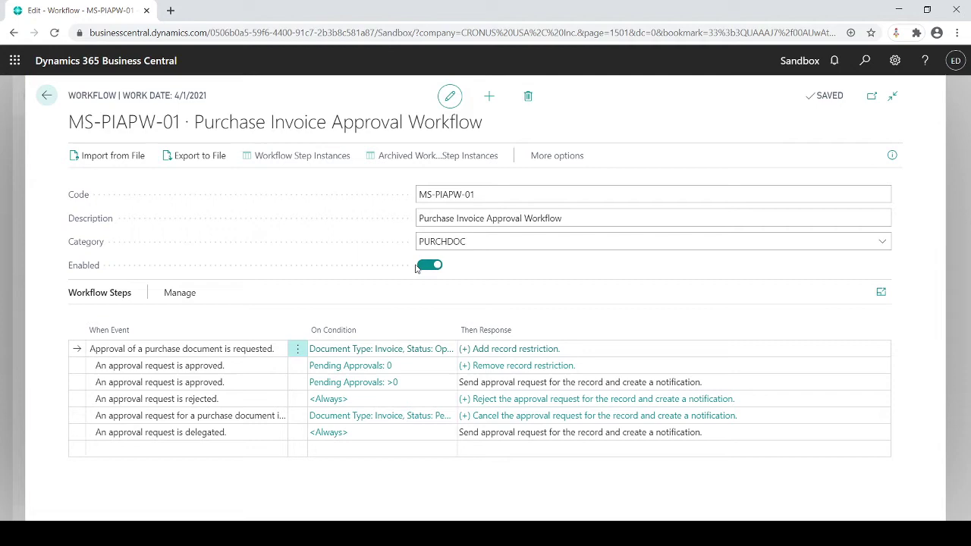
click(425, 268)
- Close the workflow card and open the Workflows list through a 'workflows' search
key(Escape)
key(Escape)
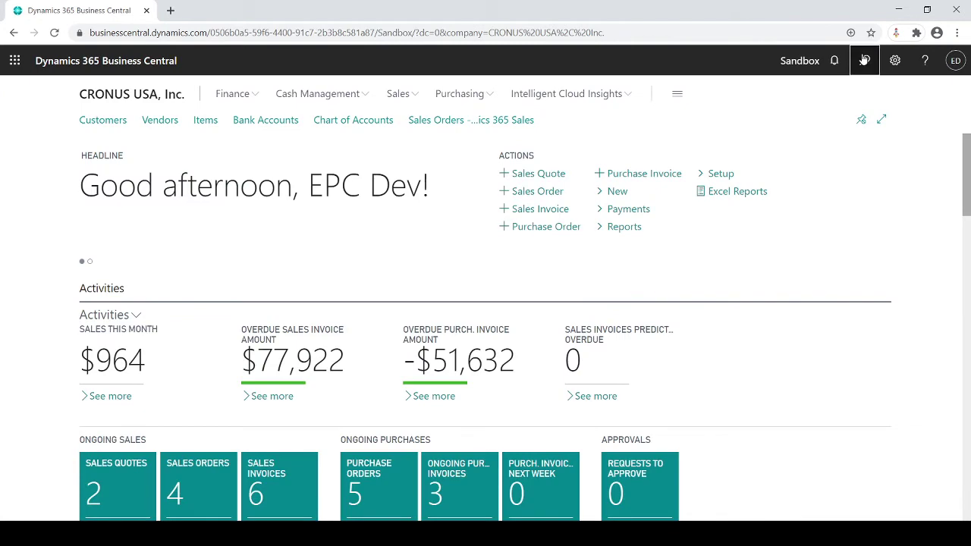
click(864, 61)
text(wo)
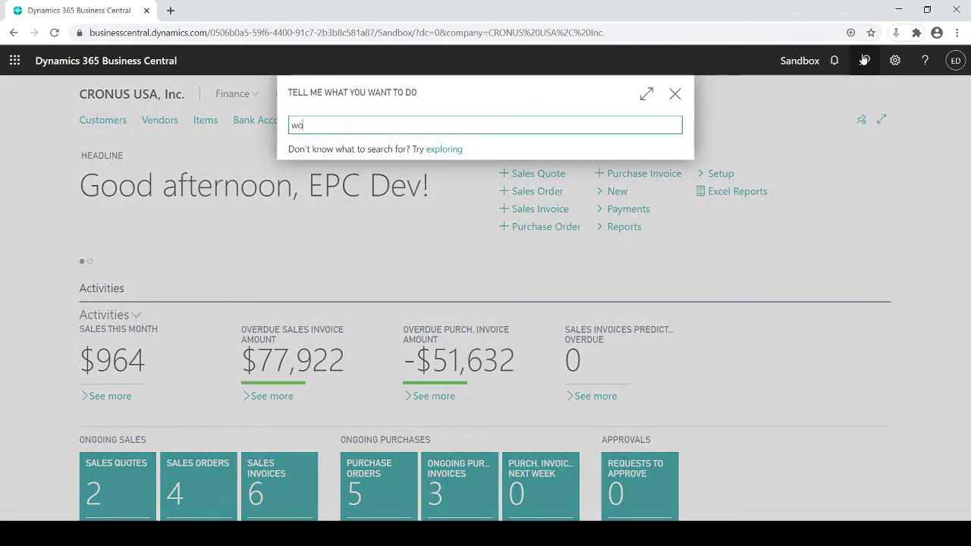
text(rkflows)
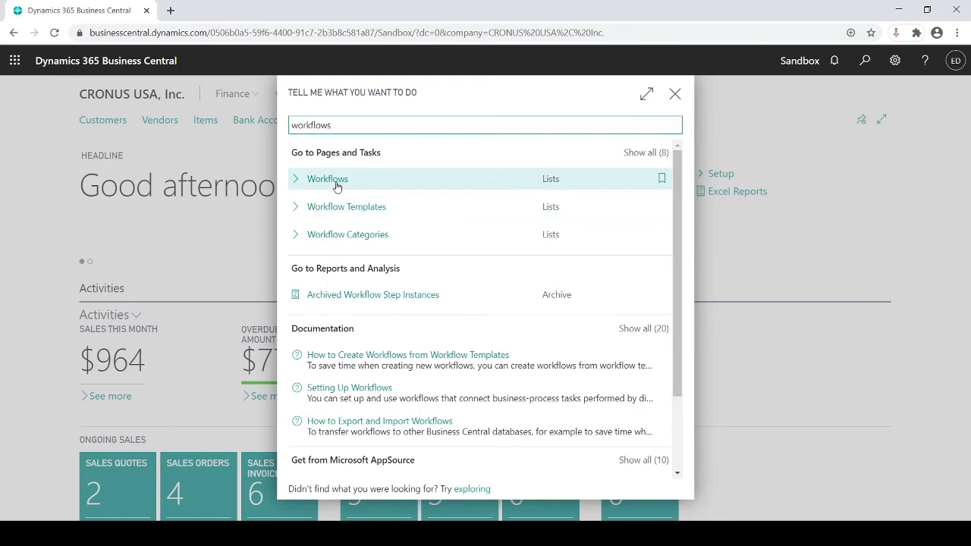
click(336, 186)
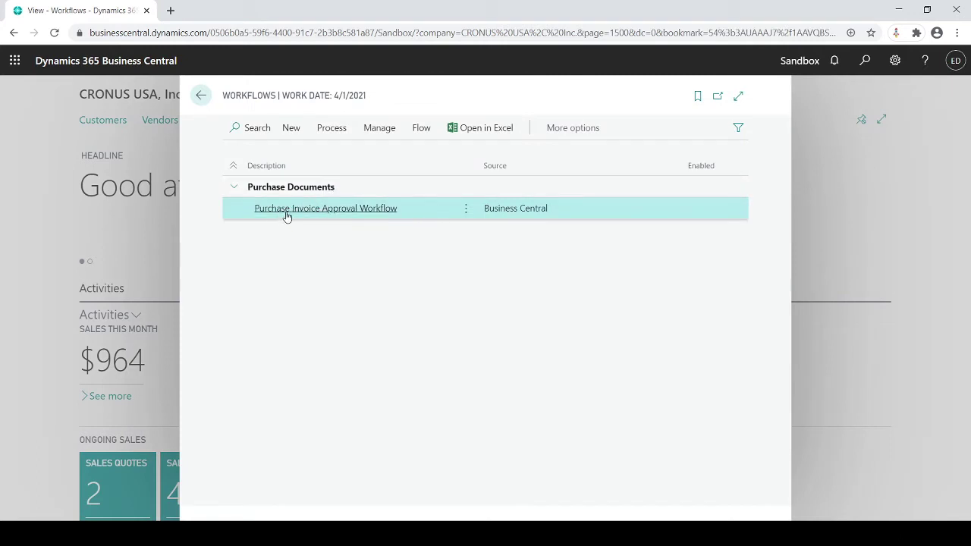
- Review the Purchase Invoice Approval Workflow's steps, then close back to the home page
click(375, 213)
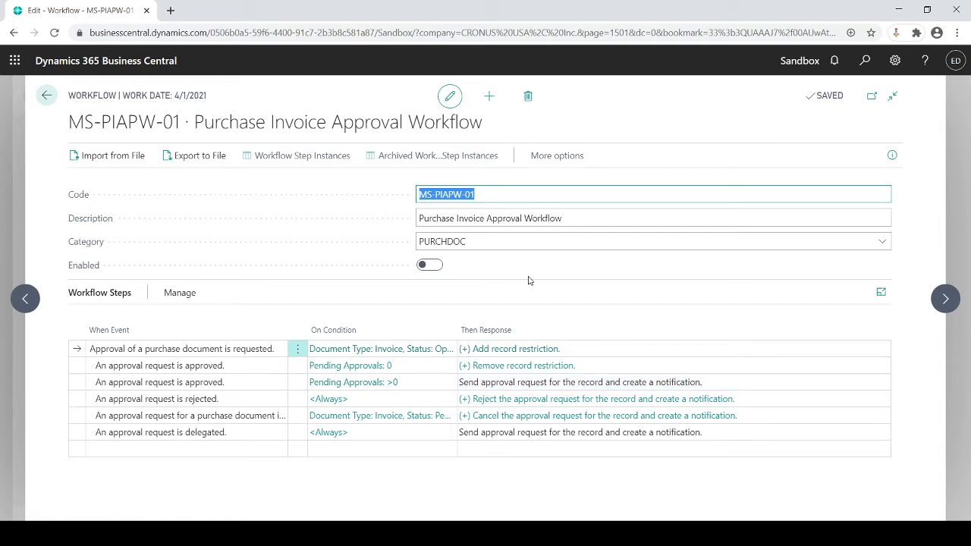
mouse_move(520, 333)
key(Escape)
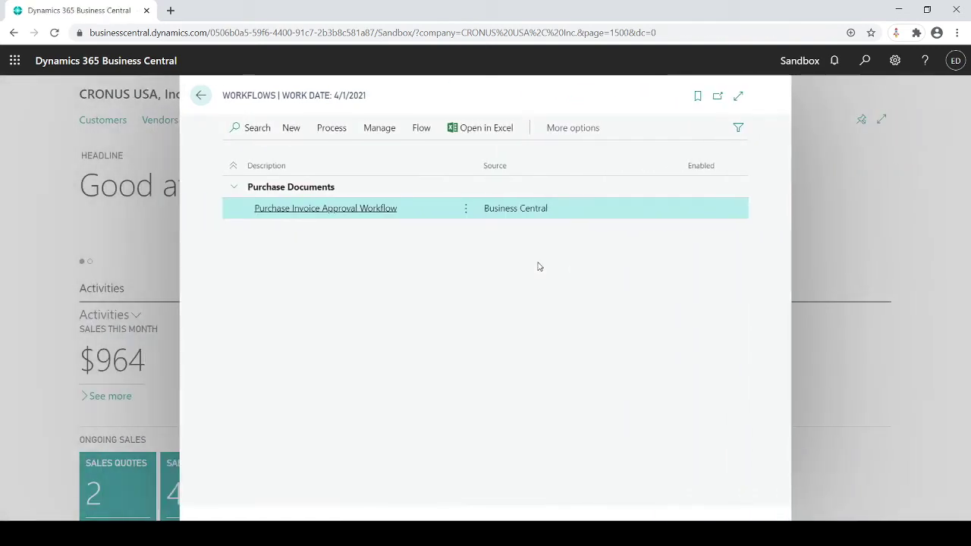
key(Escape)
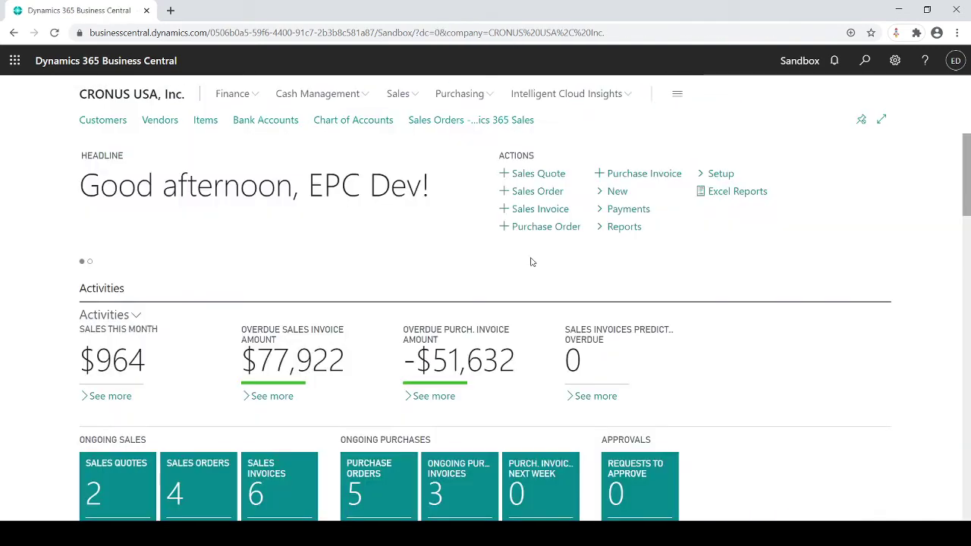
- Find and open Approval User Setup by searching 'user app'
click(865, 62)
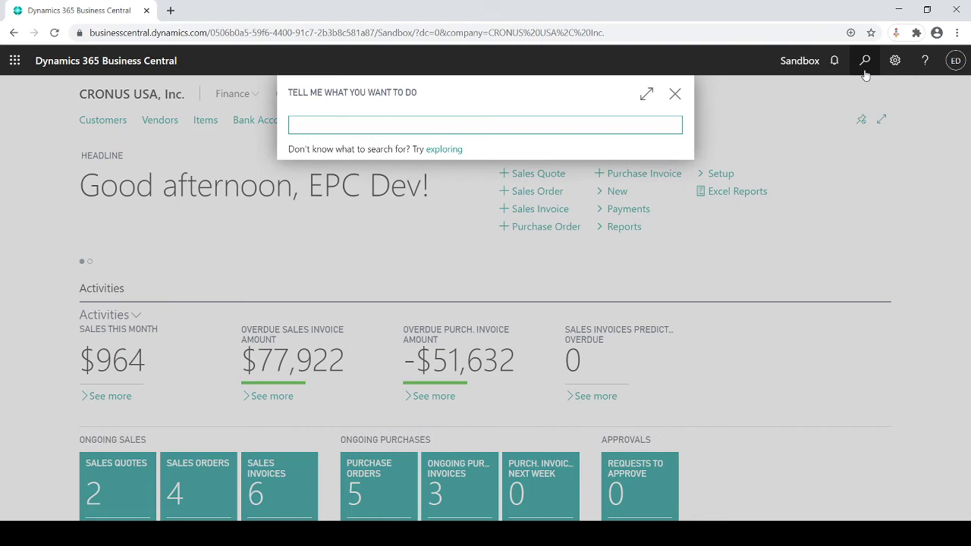
text(user)
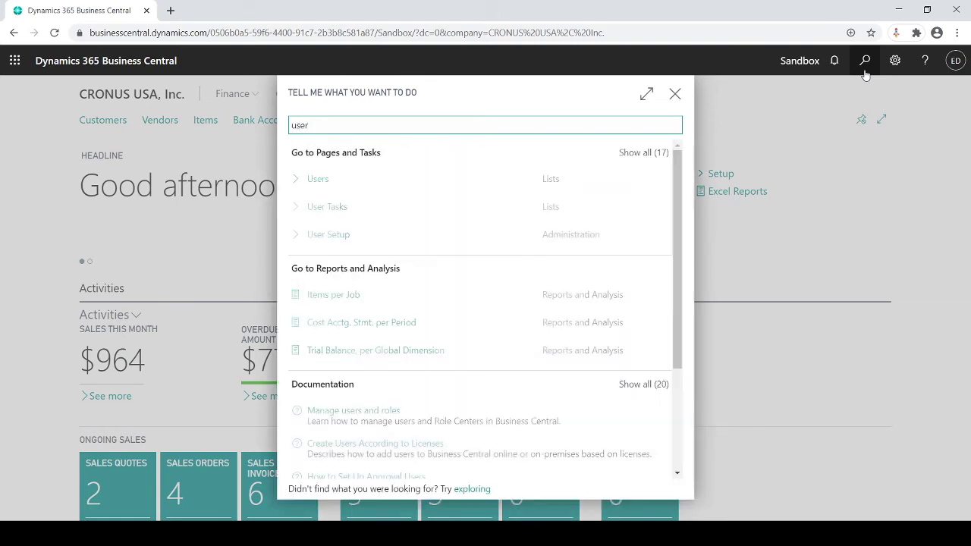
text( app)
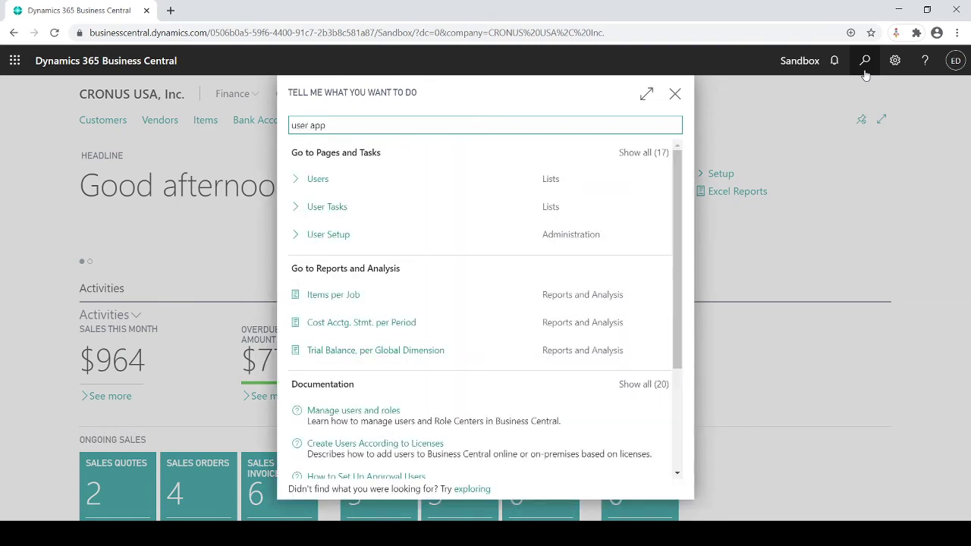
click(371, 180)
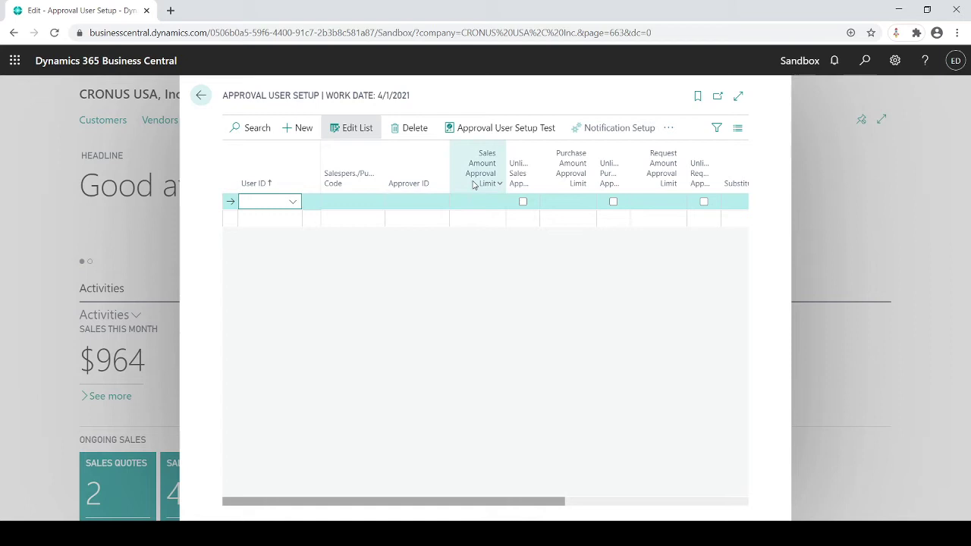
- Add the first user as an approval user with a 5000 sales amount approval limit
mouse_move(479, 186)
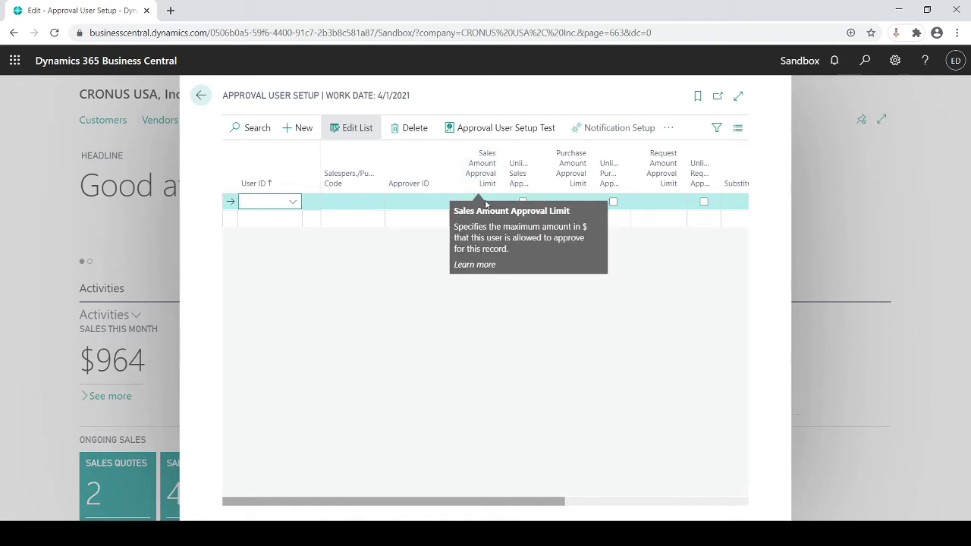
click(462, 202)
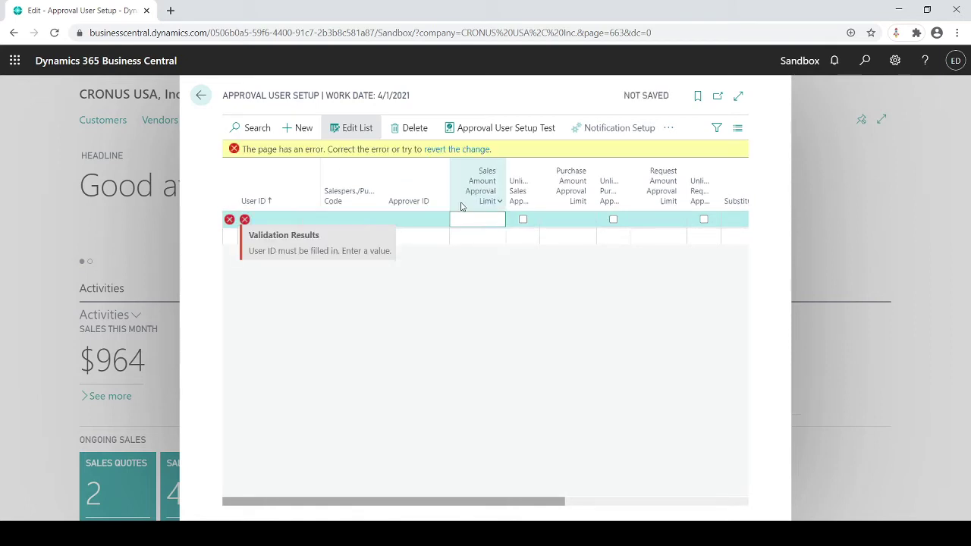
click(290, 222)
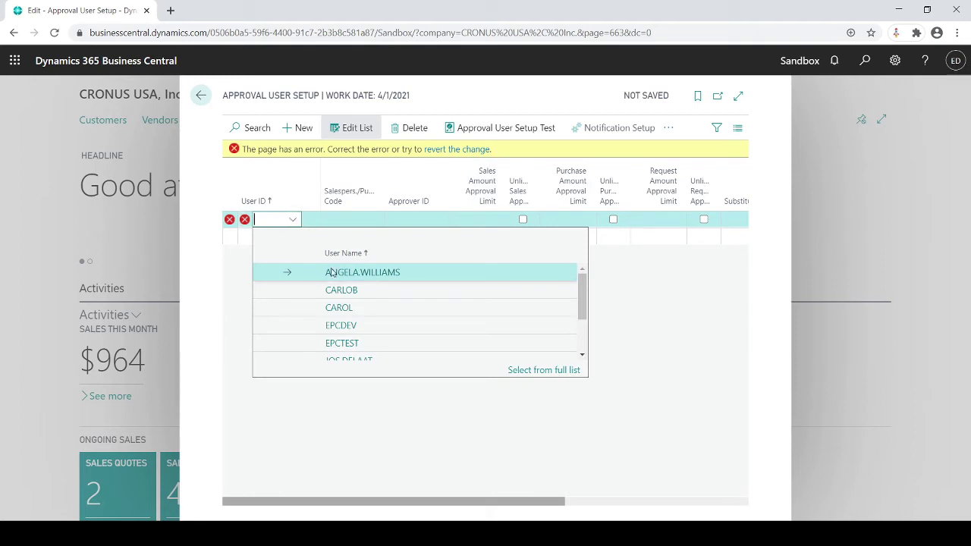
click(341, 290)
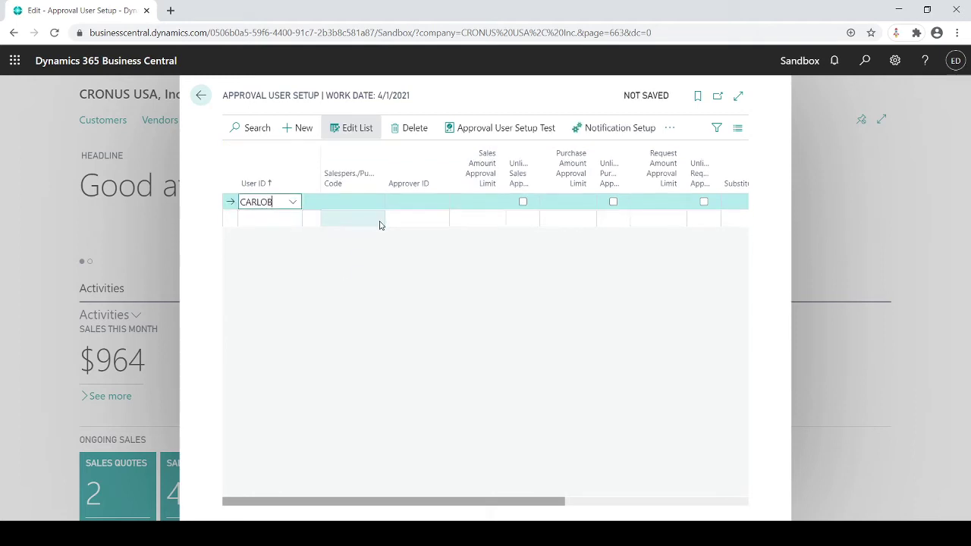
click(463, 200)
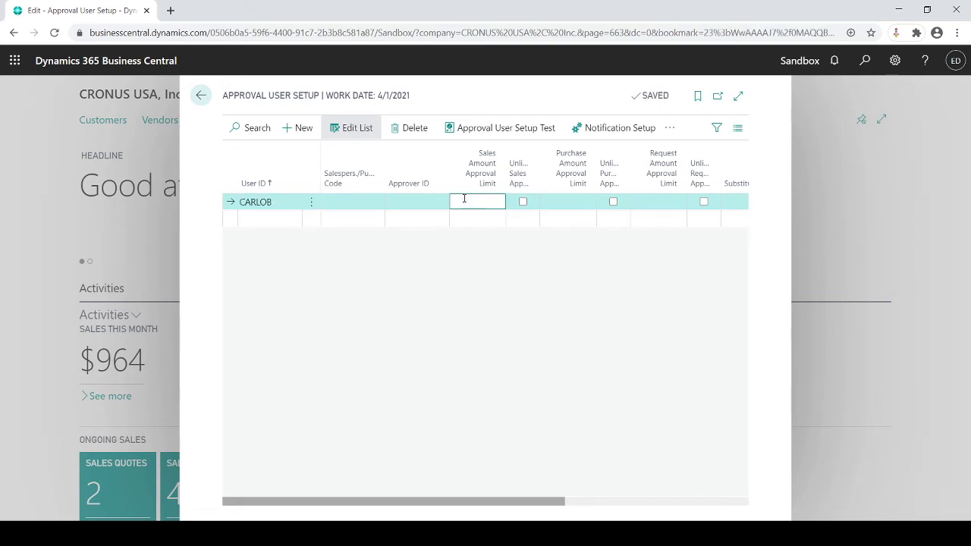
text(5000)
key(Tab)
- Give the first user a 1500 purchase approval limit and add a second user row
click(563, 200)
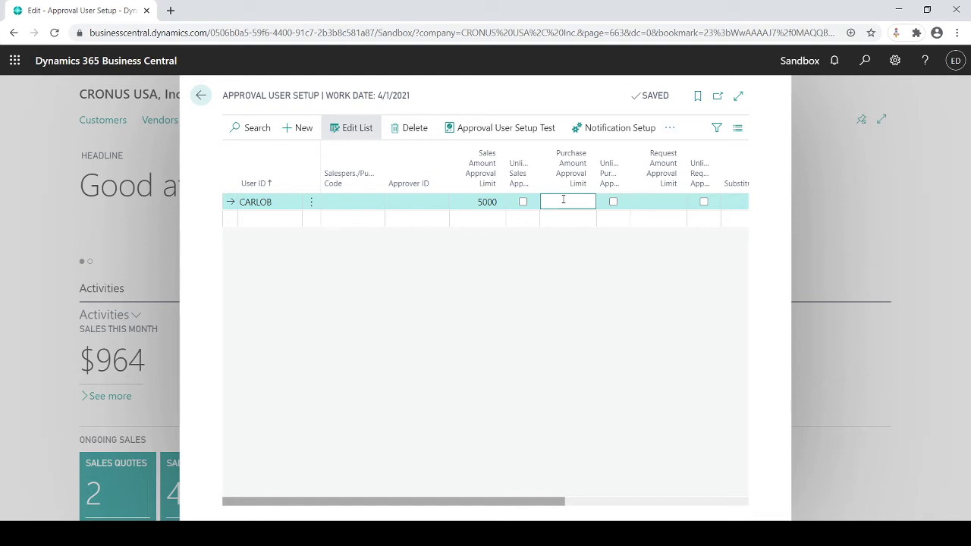
text(1500)
key(Return)
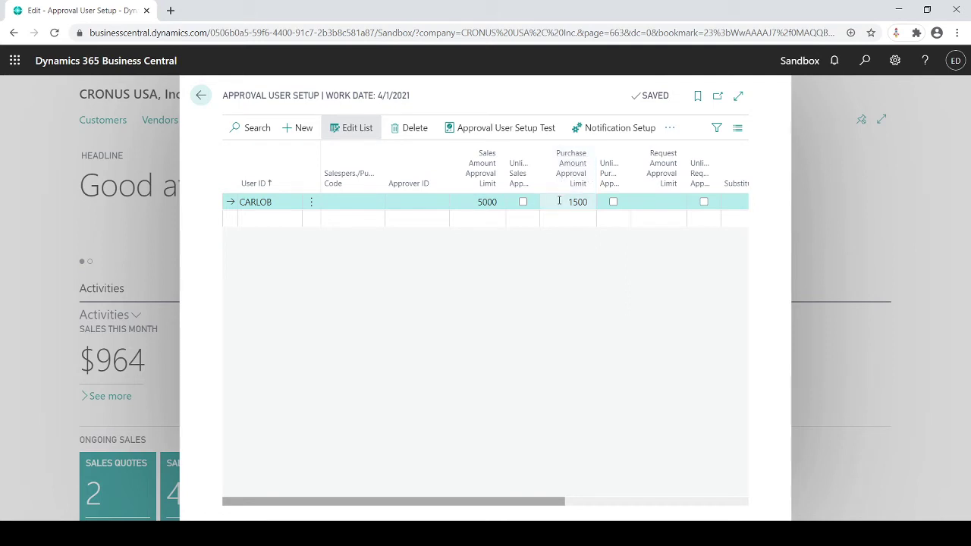
click(280, 218)
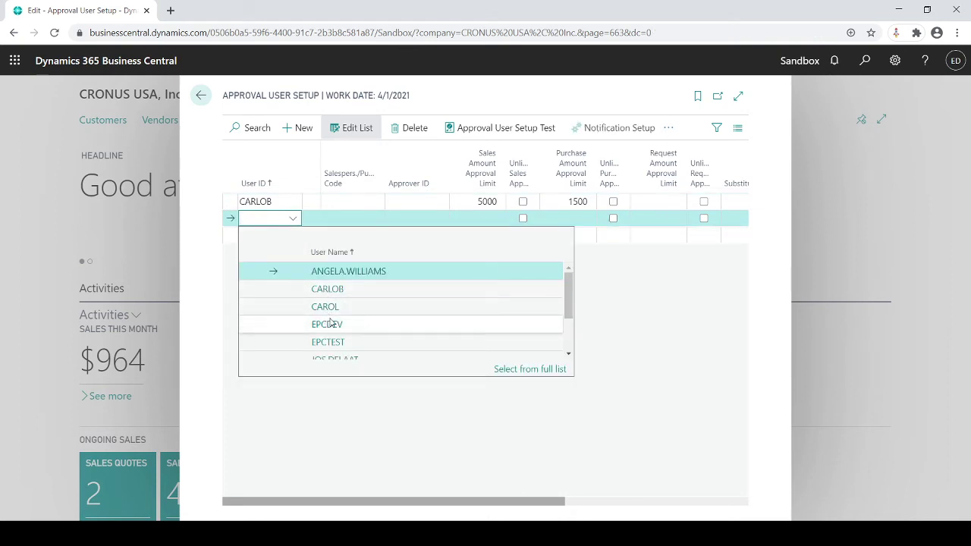
click(332, 323)
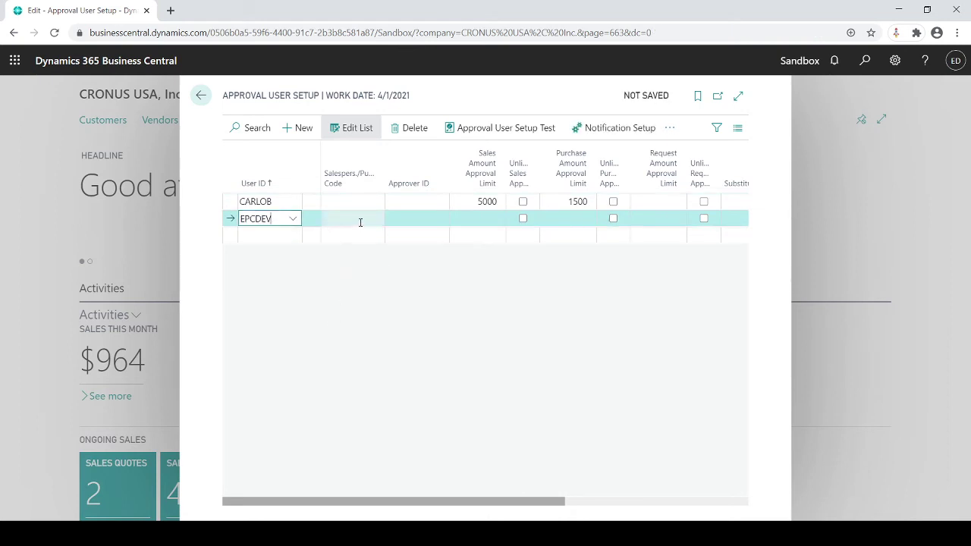
- Set the second user as the first user's approver and check that row's limits
click(400, 203)
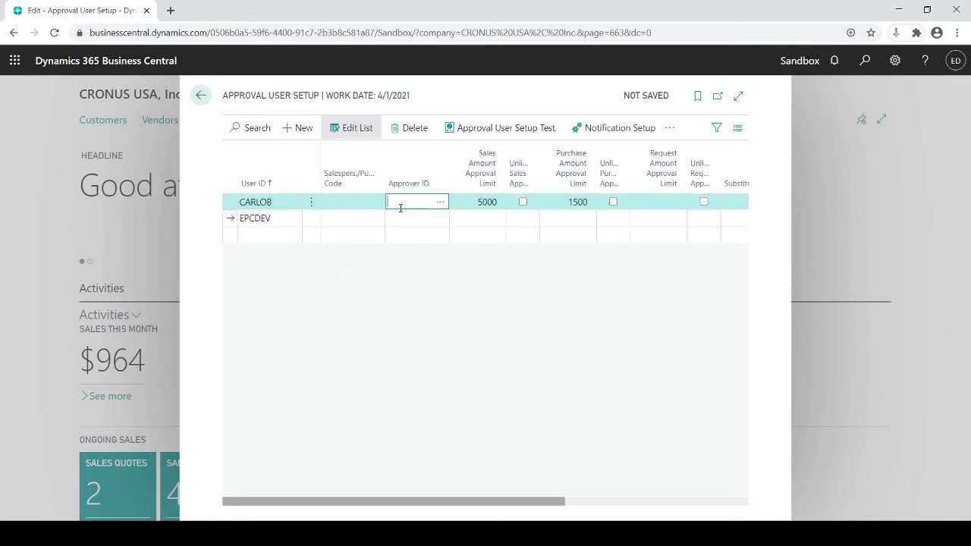
click(440, 203)
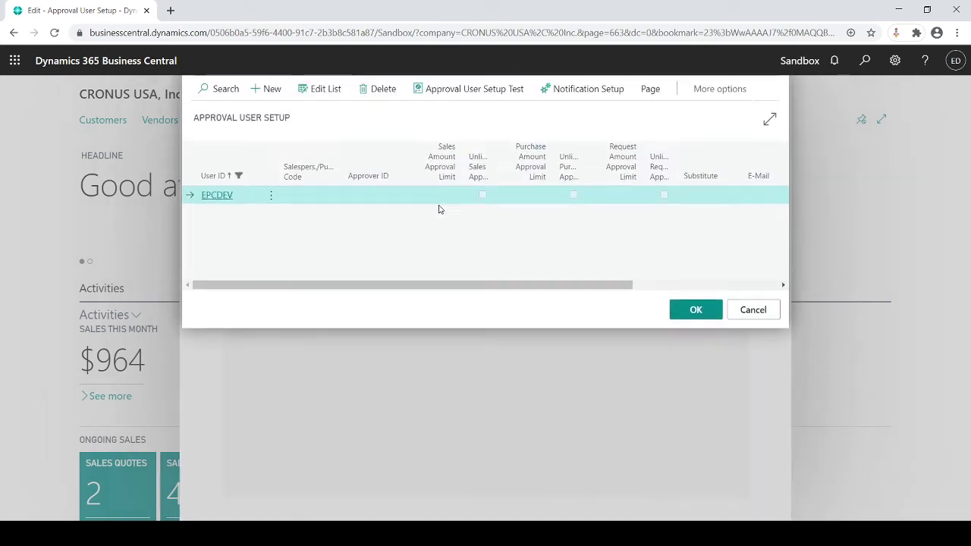
click(692, 310)
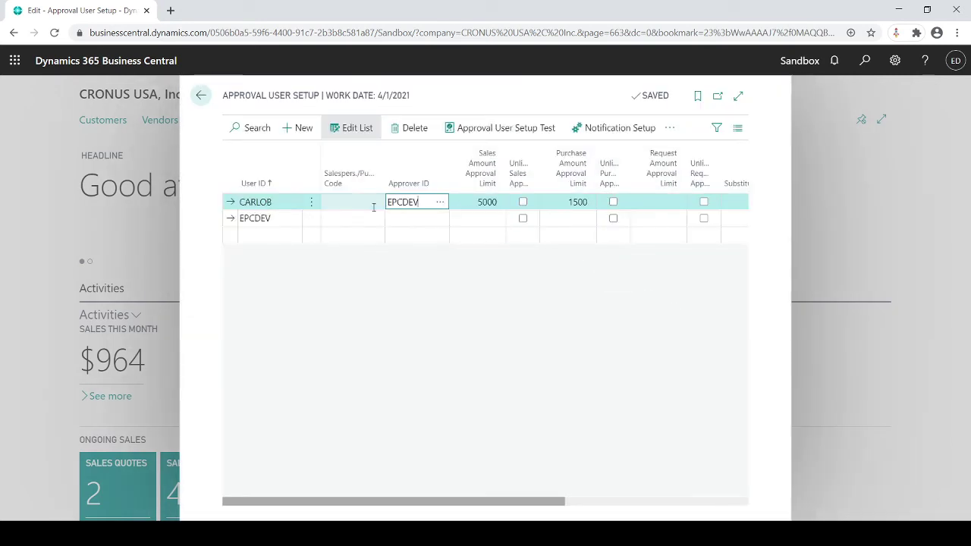
click(467, 204)
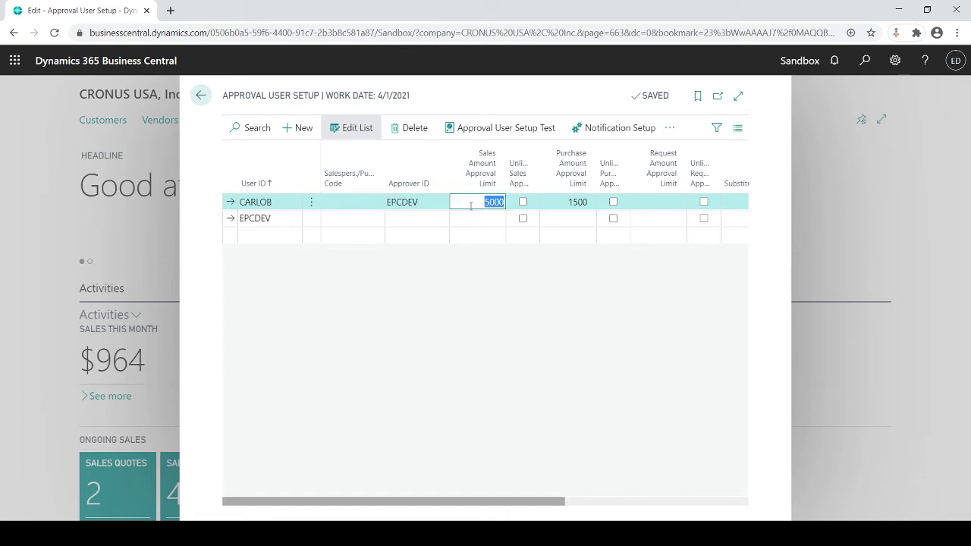
click(547, 202)
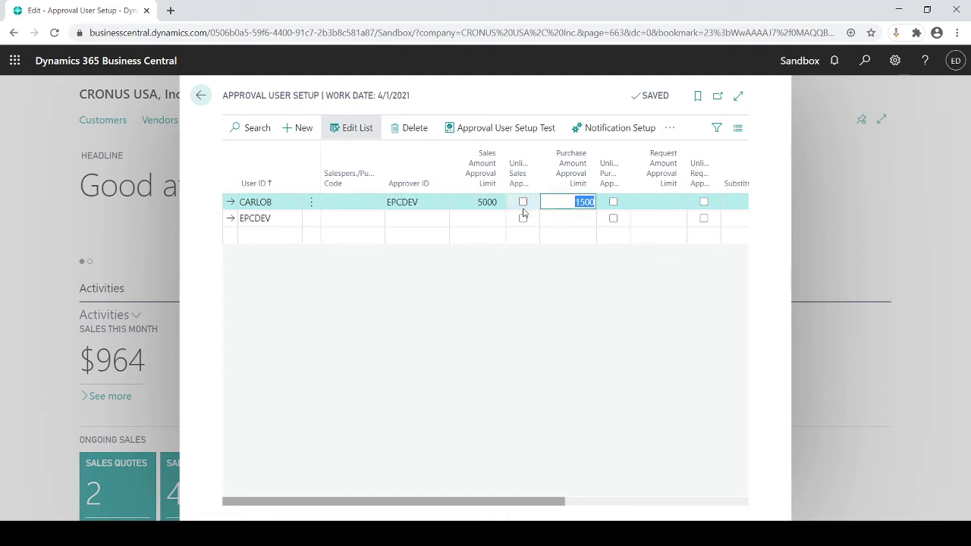
click(427, 202)
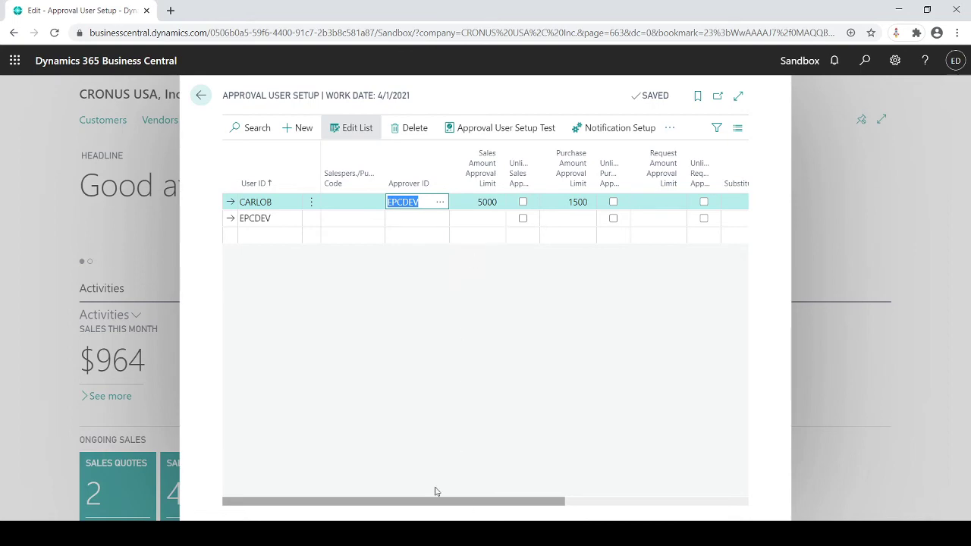
- Reopen Workflows via search, switch MS-PIAPW-01 to Enabled, and return to the Role Center
click(201, 96)
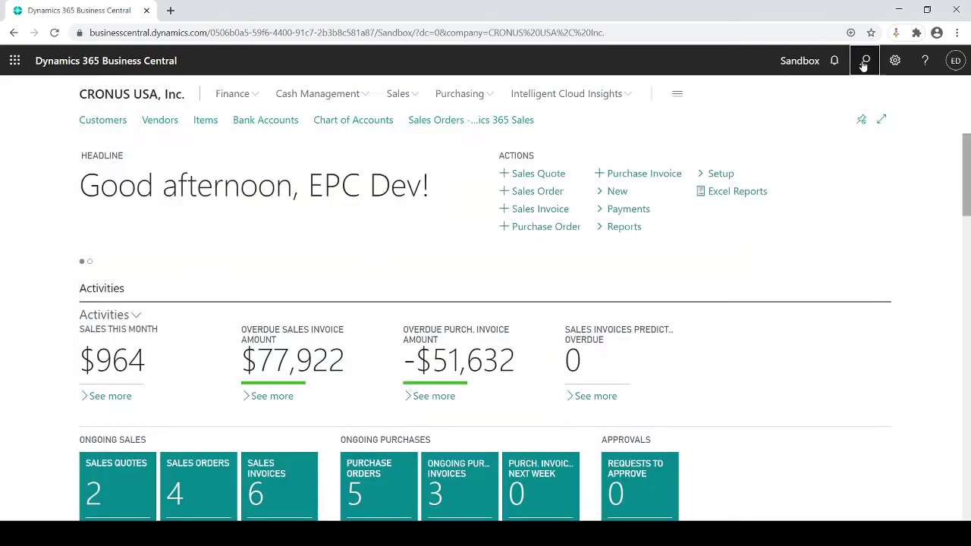
click(864, 61)
text(wor)
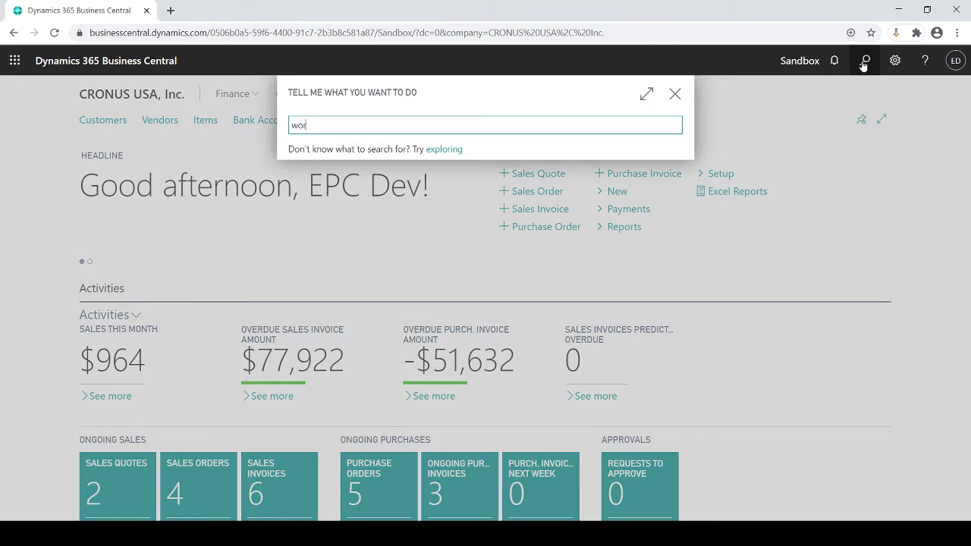
text(kflows)
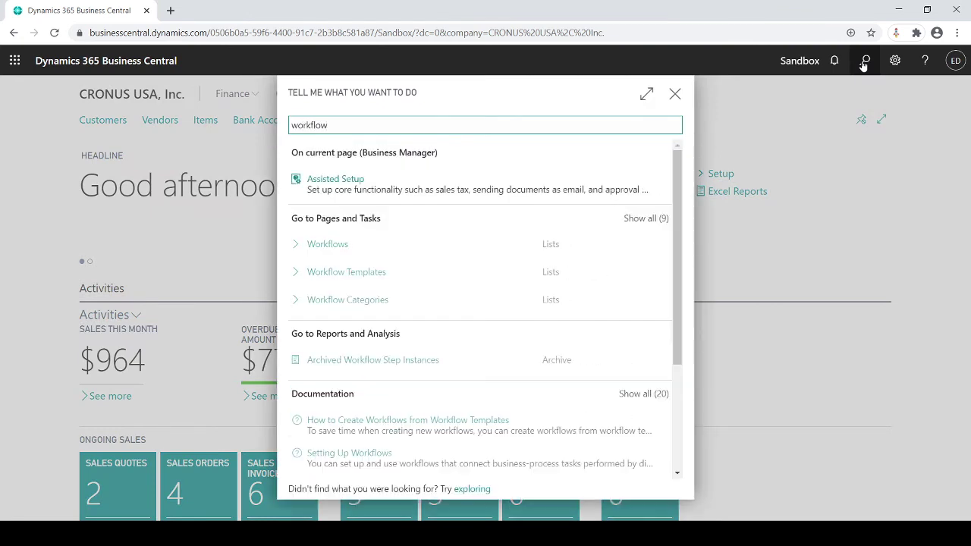
click(339, 183)
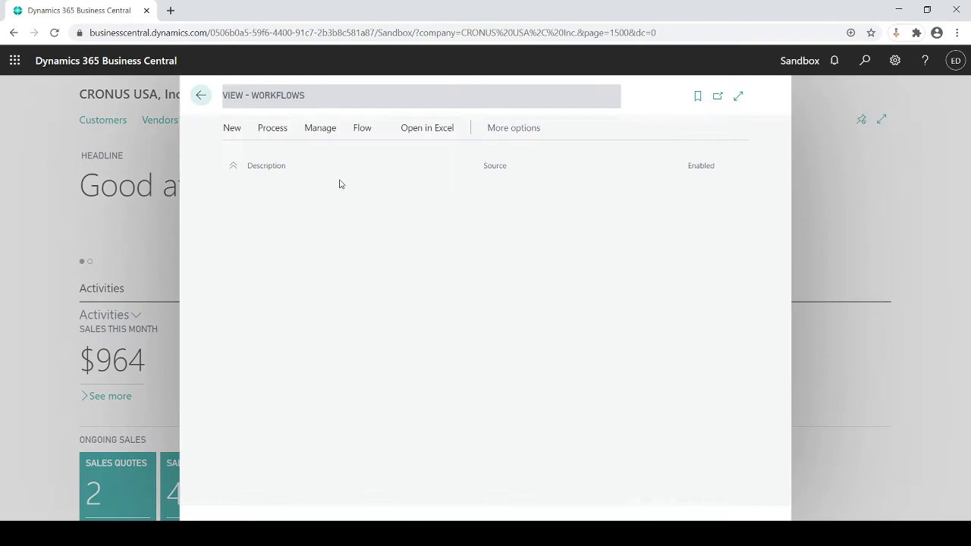
click(336, 212)
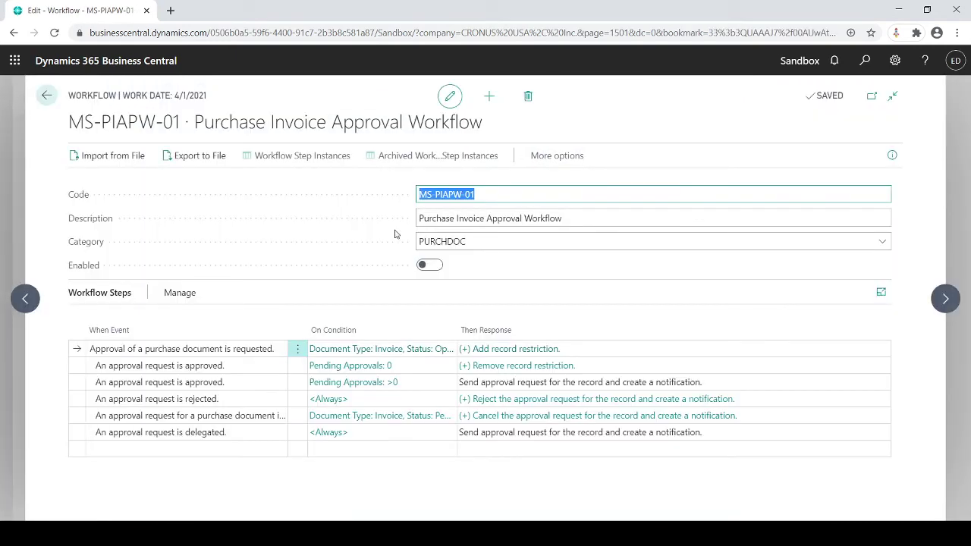
click(424, 265)
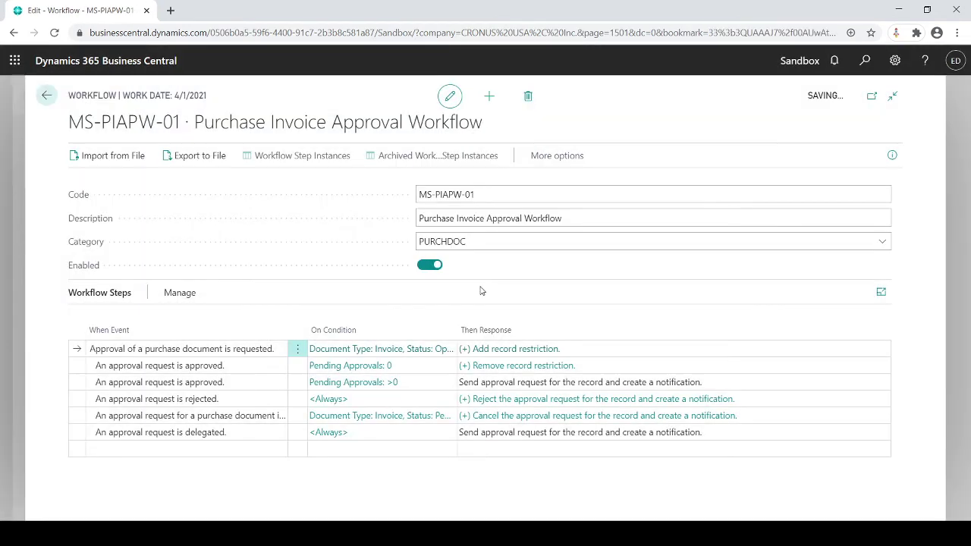
key(Escape)
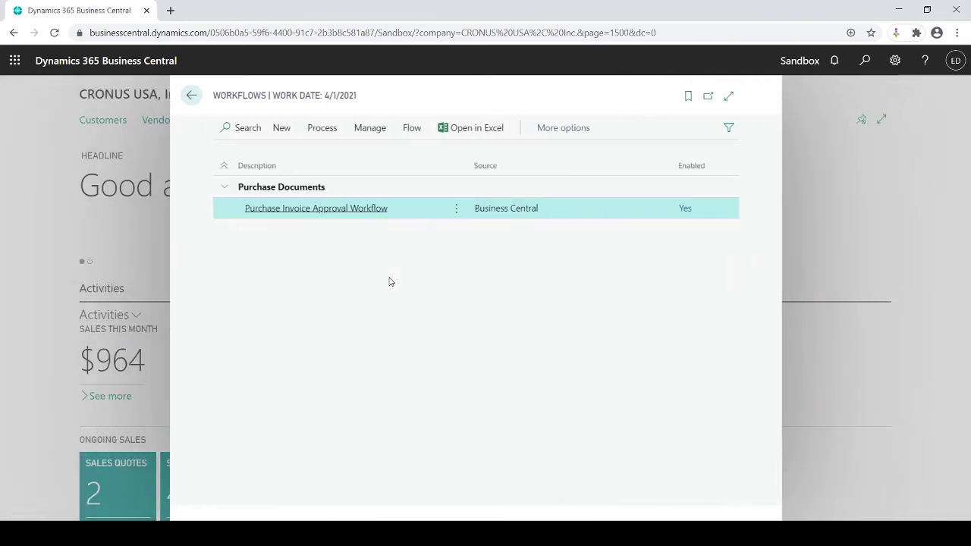
key(Escape)
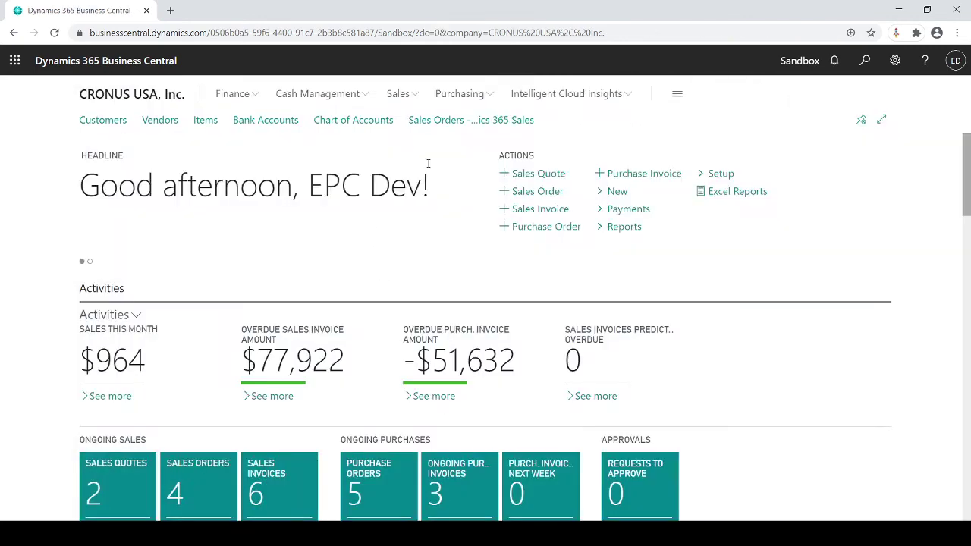
- Start a new purchase invoice for vendor 20000, First Up Consultants
click(455, 93)
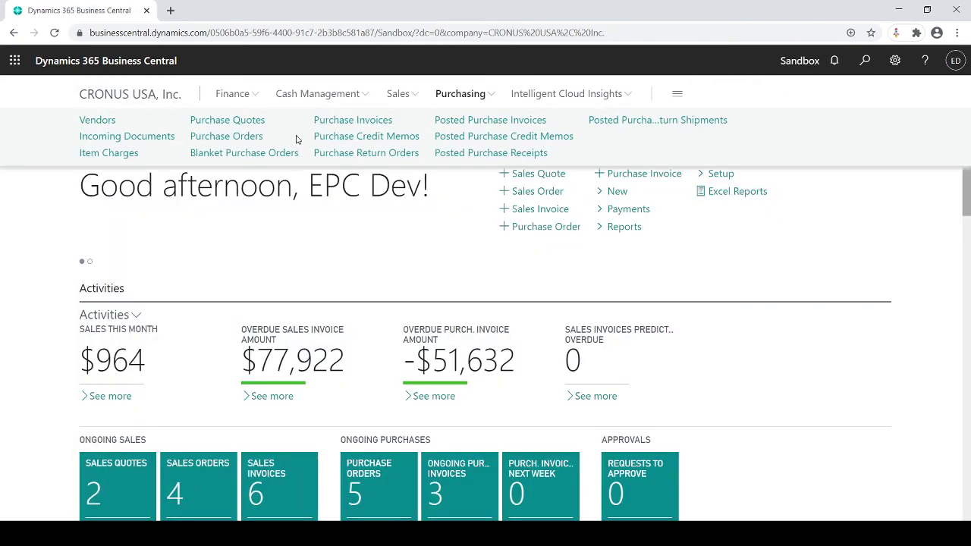
click(322, 121)
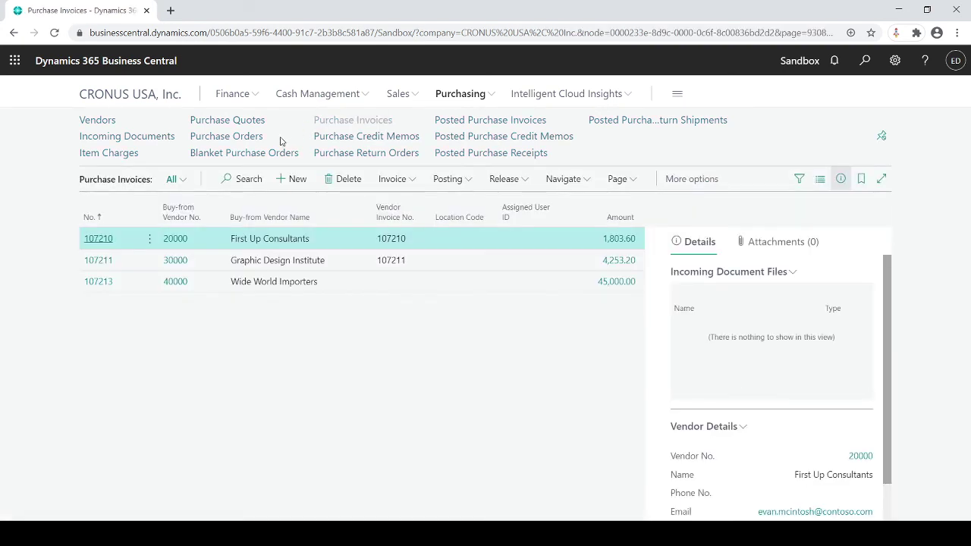
click(290, 181)
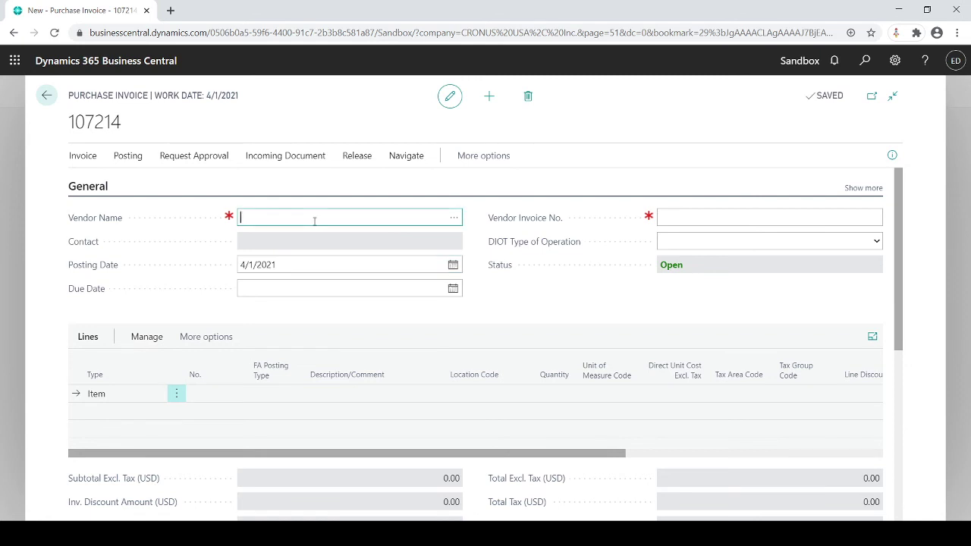
text(20000)
key(Tab)
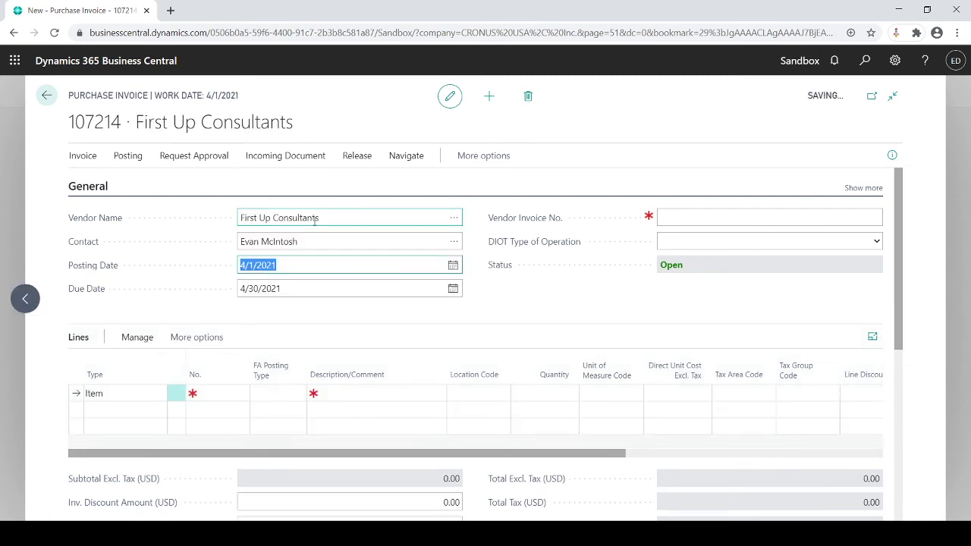
- Make the first line a G/L Account line for 60100 Rent Expense
click(134, 395)
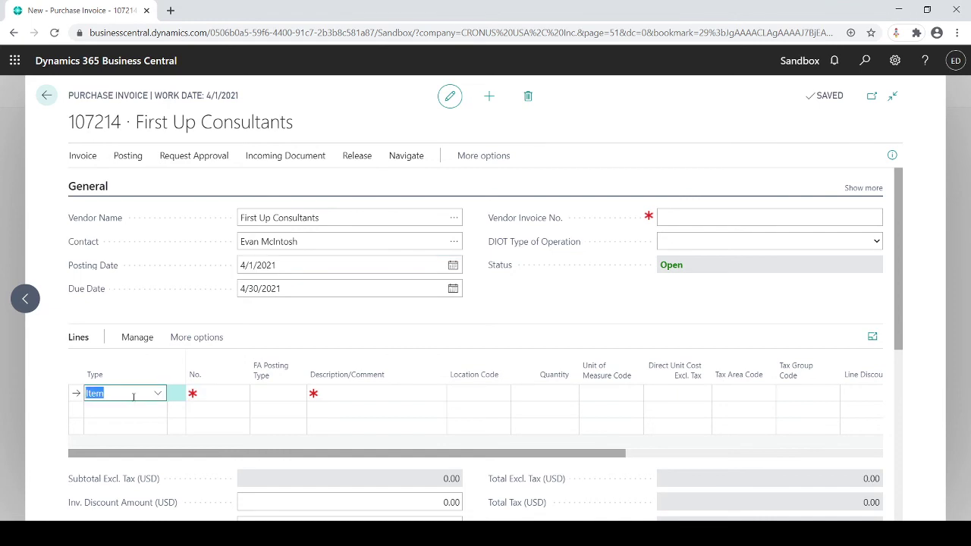
click(158, 394)
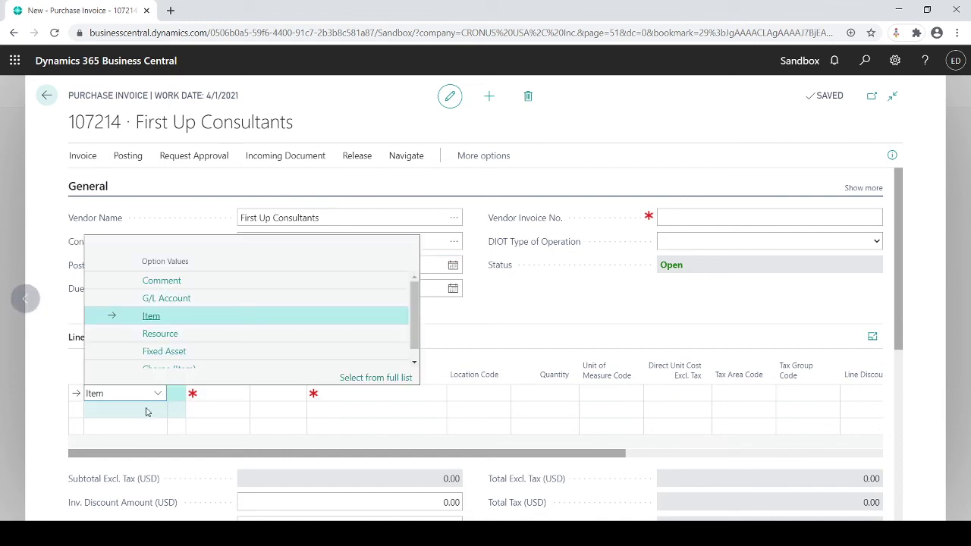
click(166, 298)
click(220, 394)
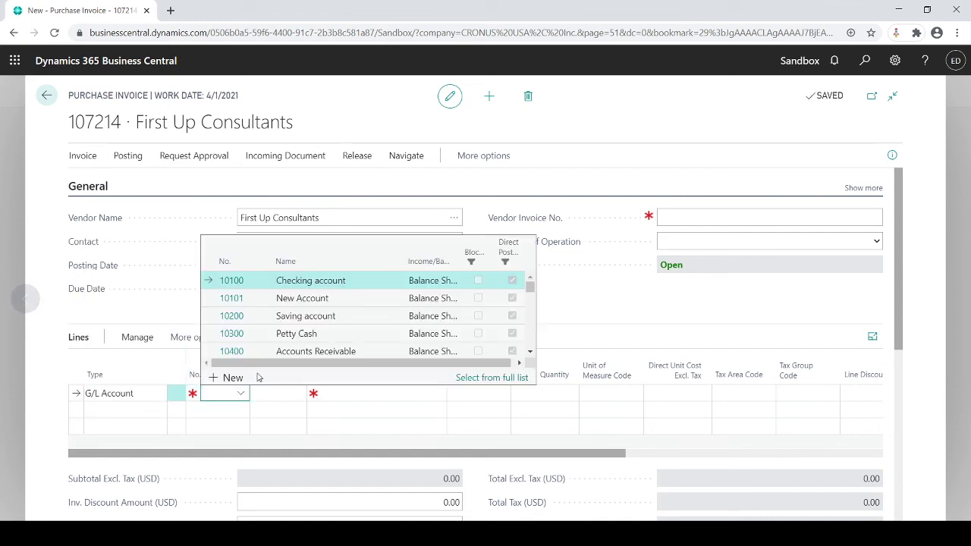
scroll(260, 353, down, 10)
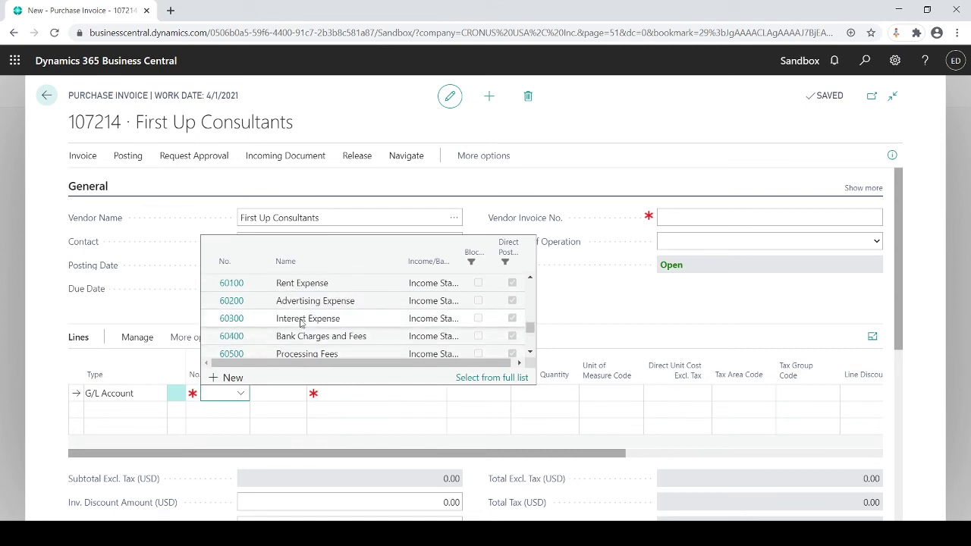
scroll(301, 323, up, 2)
click(294, 345)
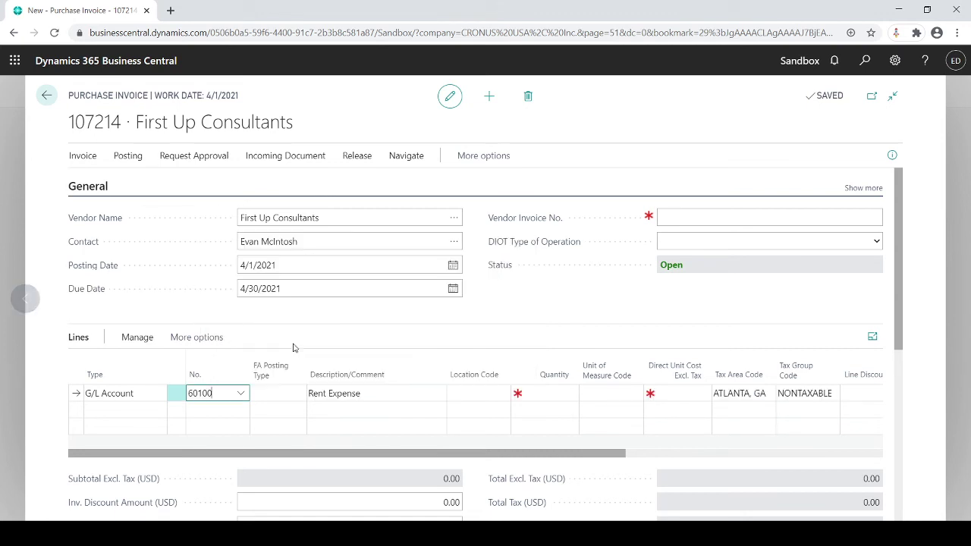
- Set the Rent Expense line to quantity 1 at a direct unit cost of 8,000
click(548, 390)
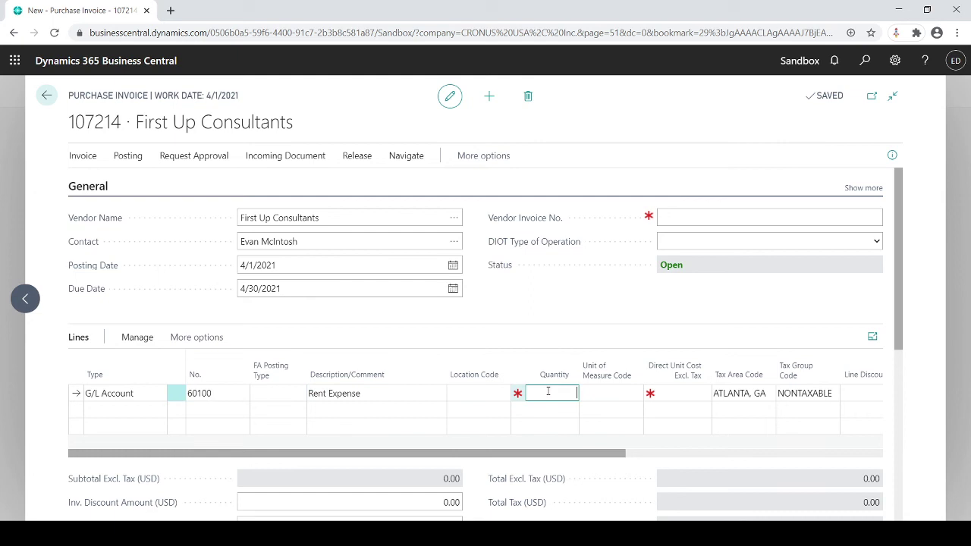
text(1)
key(Tab)
key(Tab)
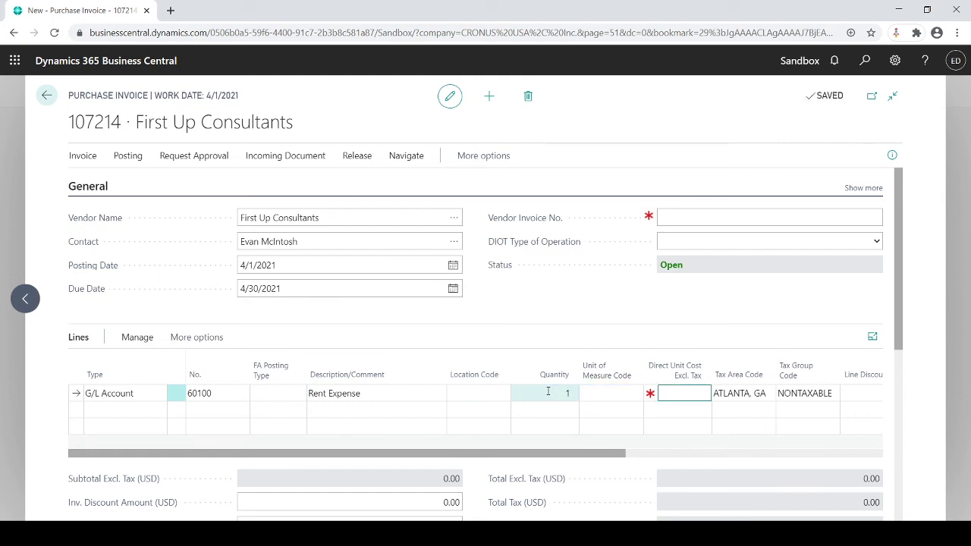
text(80000)
key(Tab)
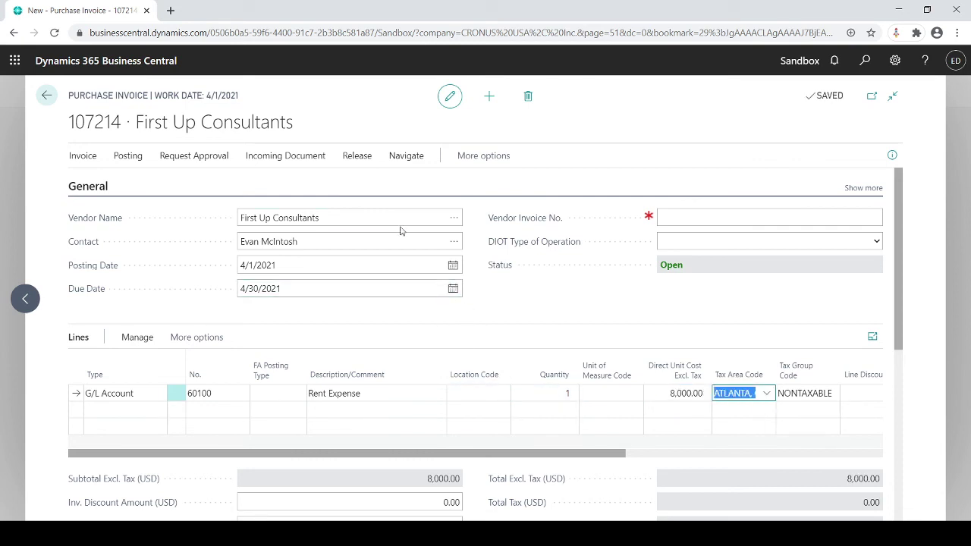
click(356, 157)
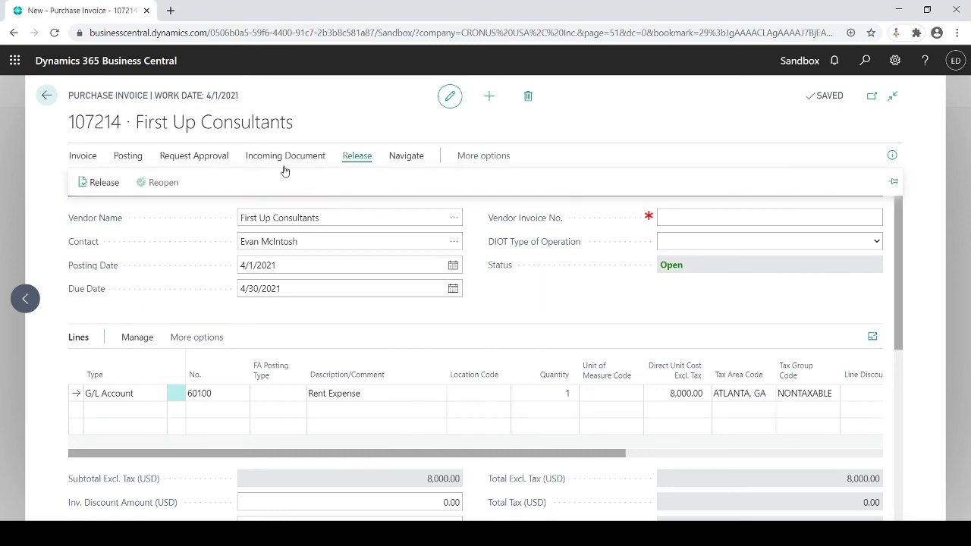
click(102, 186)
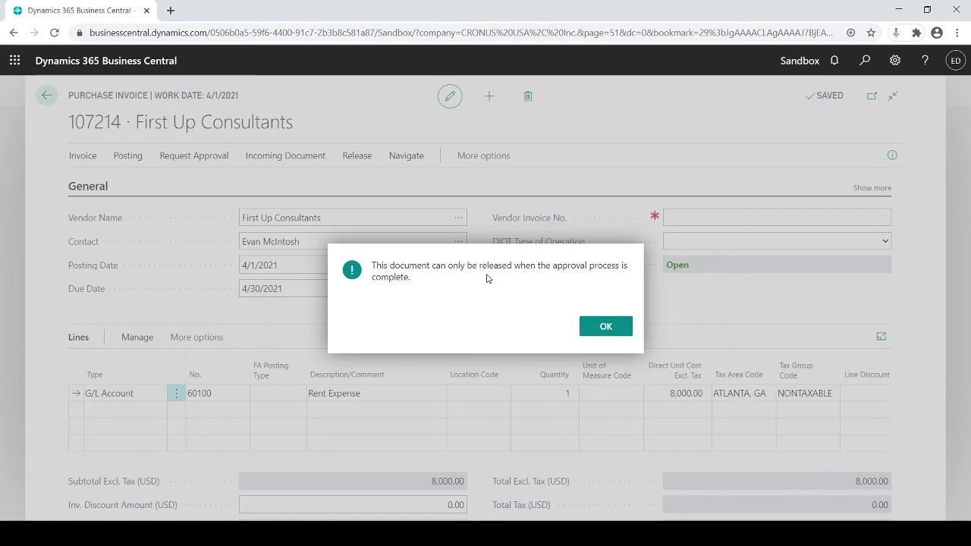
click(605, 326)
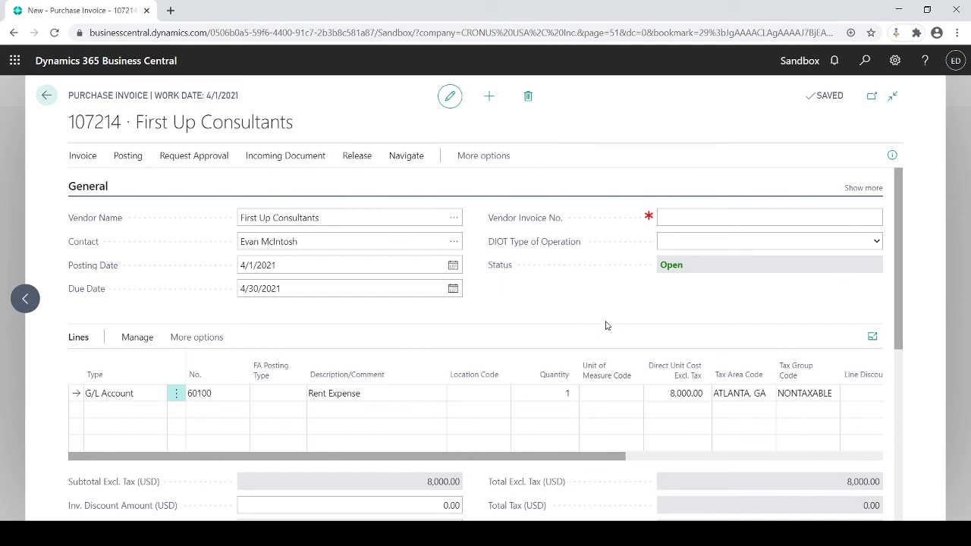
- Send an approval request for First Up Consultants' 8,000.00 invoice 107214
click(182, 159)
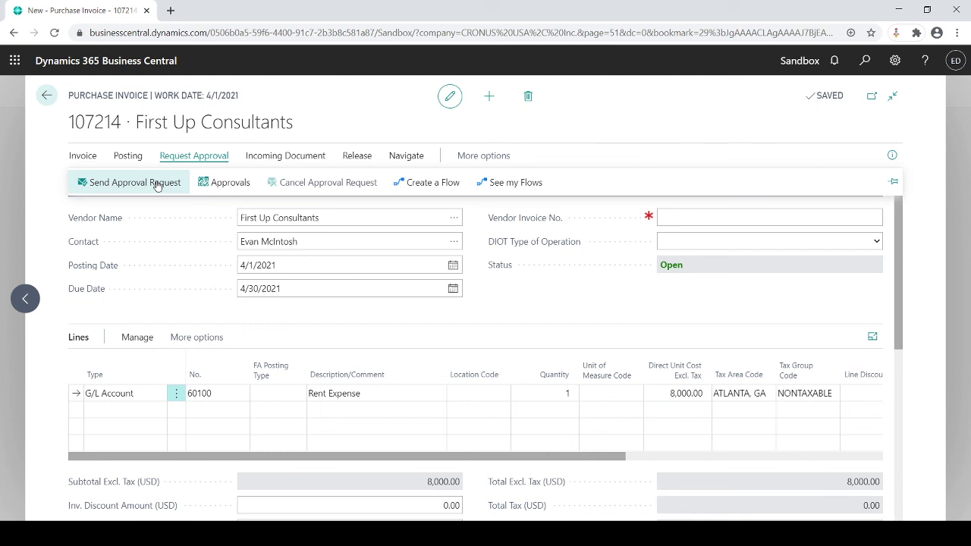
click(157, 184)
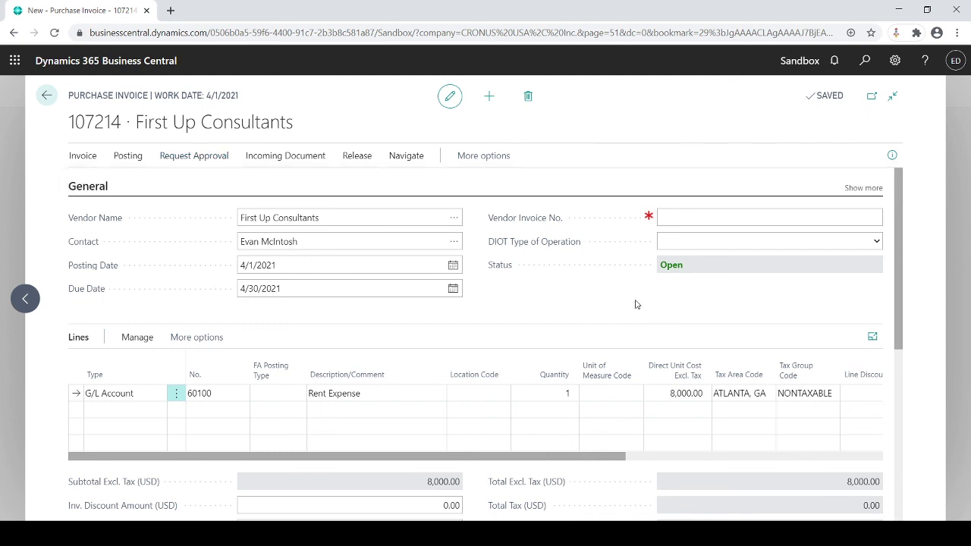